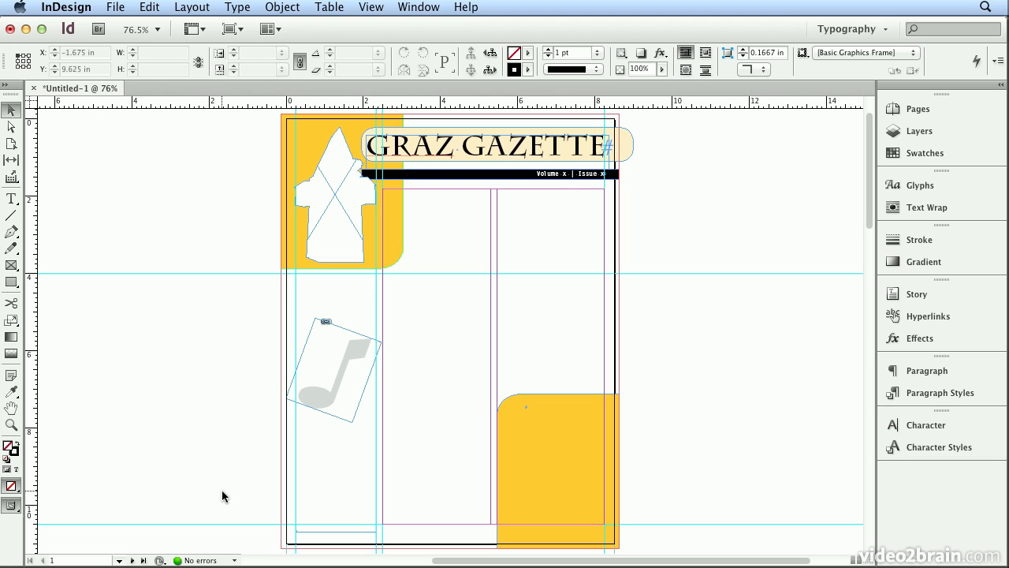
# Place clock_tower.tif from the images folder into the empty tower-shaped frame beside the Graz Gazette masthead
pyautogui.click(333, 232)
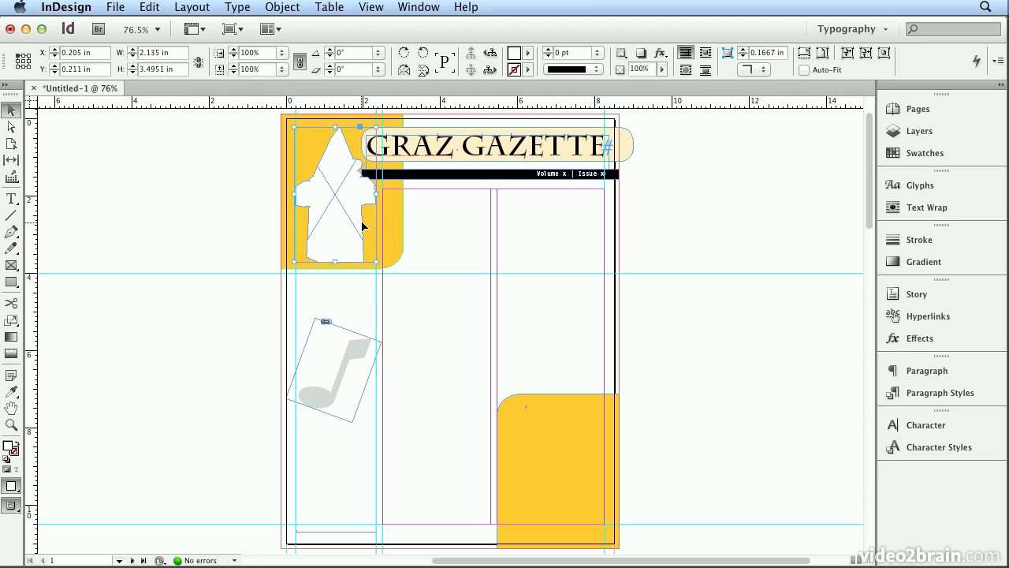
pyautogui.click(115, 7)
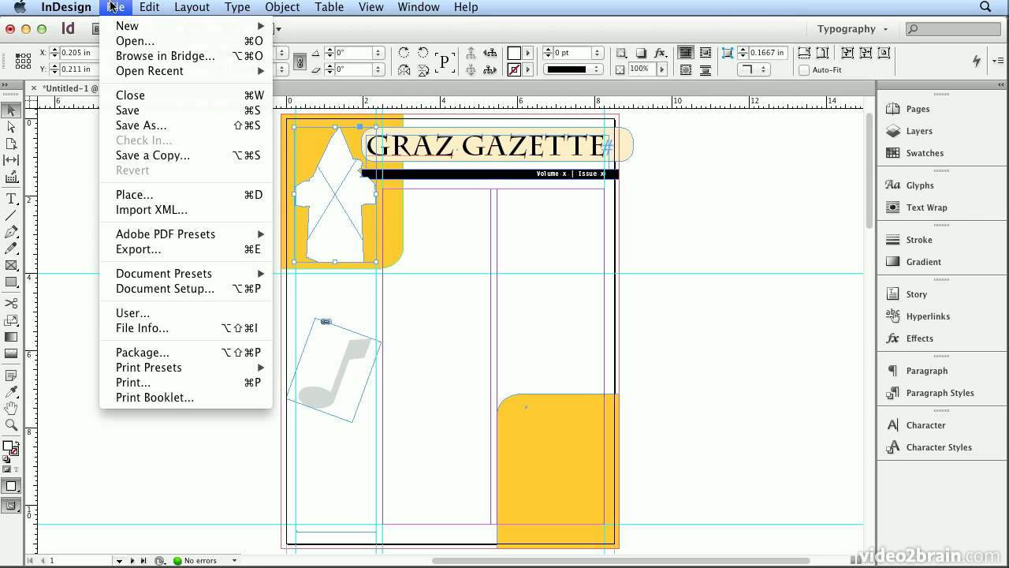
pyautogui.click(134, 195)
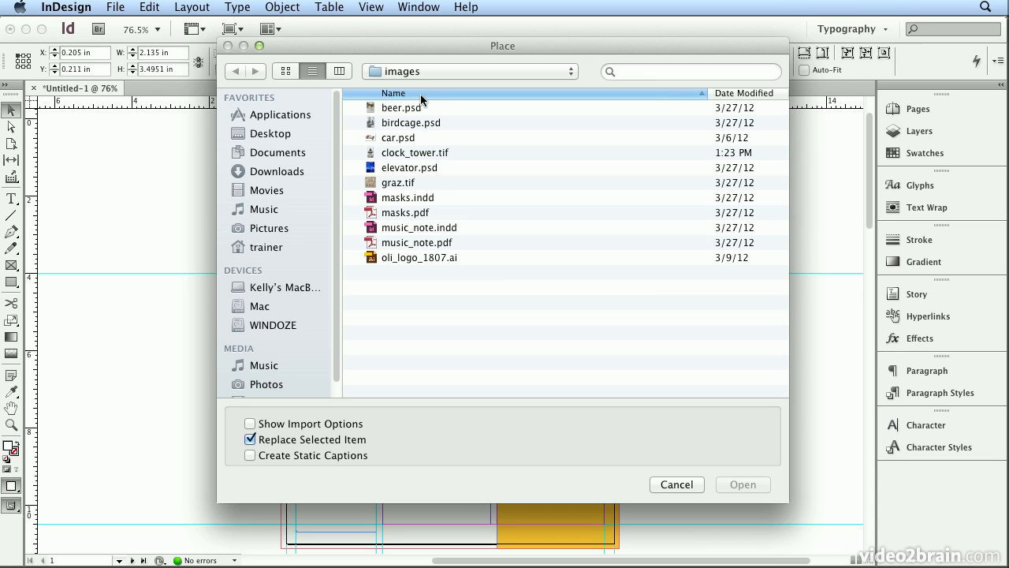
pyautogui.doubleClick(418, 153)
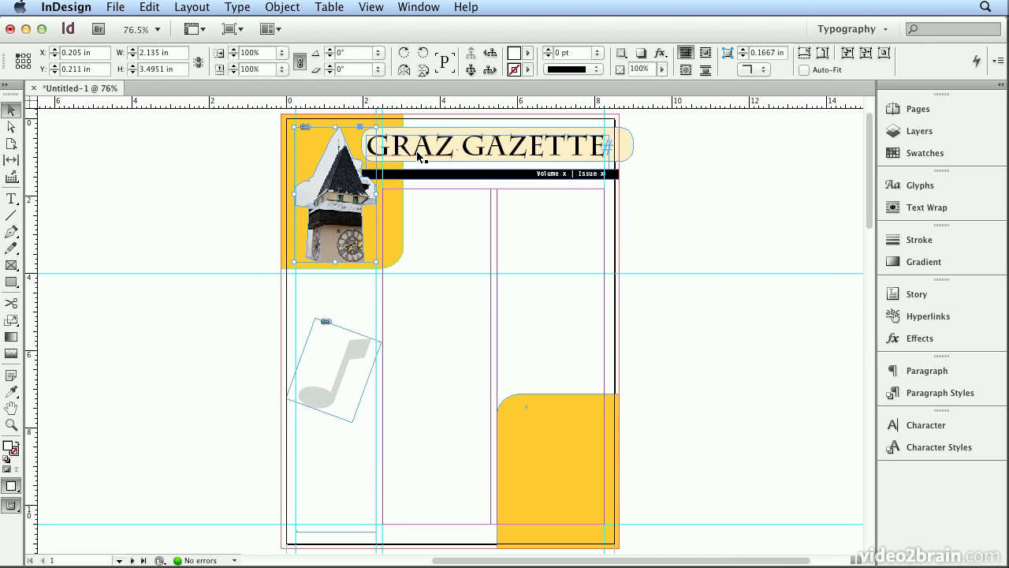
# Center the clock tower image within its frame and deselect it
pyautogui.click(883, 53)
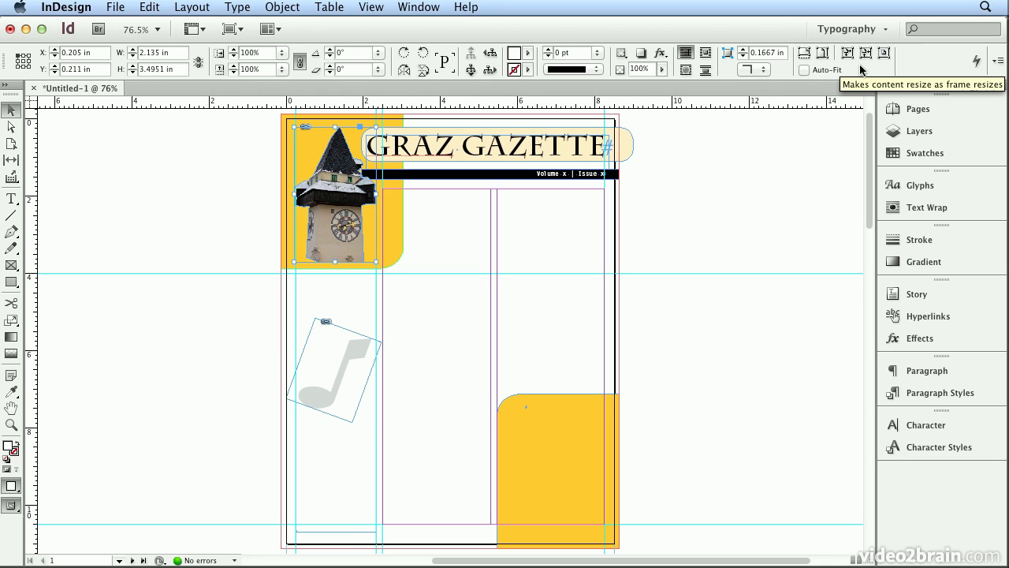
pyautogui.click(268, 7)
pyautogui.moveTo(350, 260)
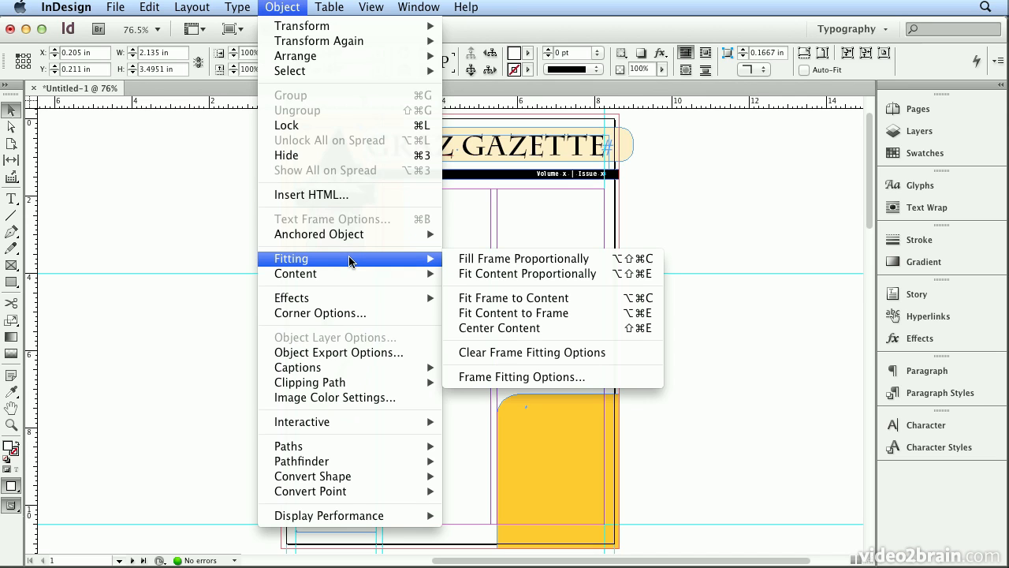
pyautogui.click(523, 326)
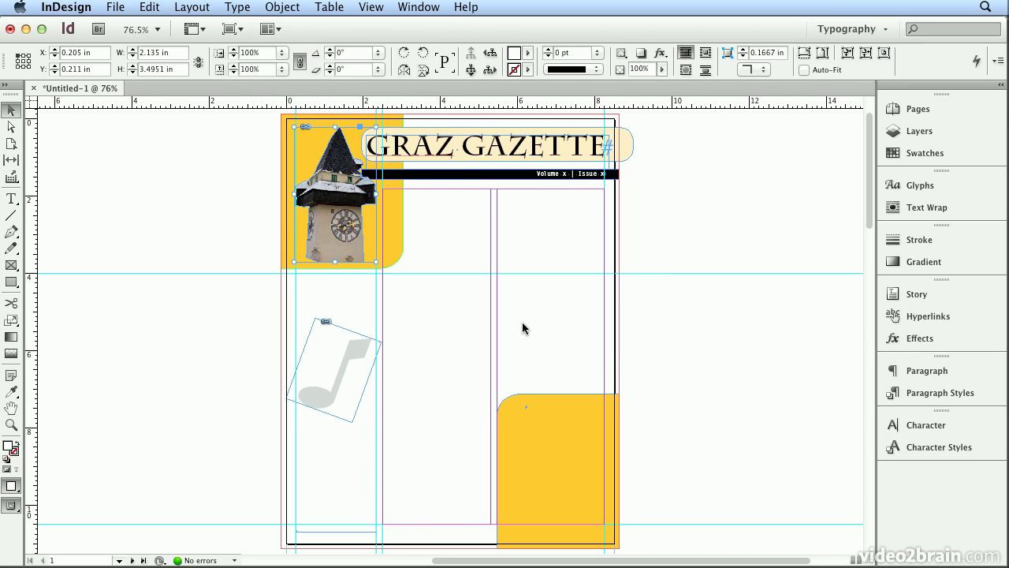
pyautogui.click(224, 195)
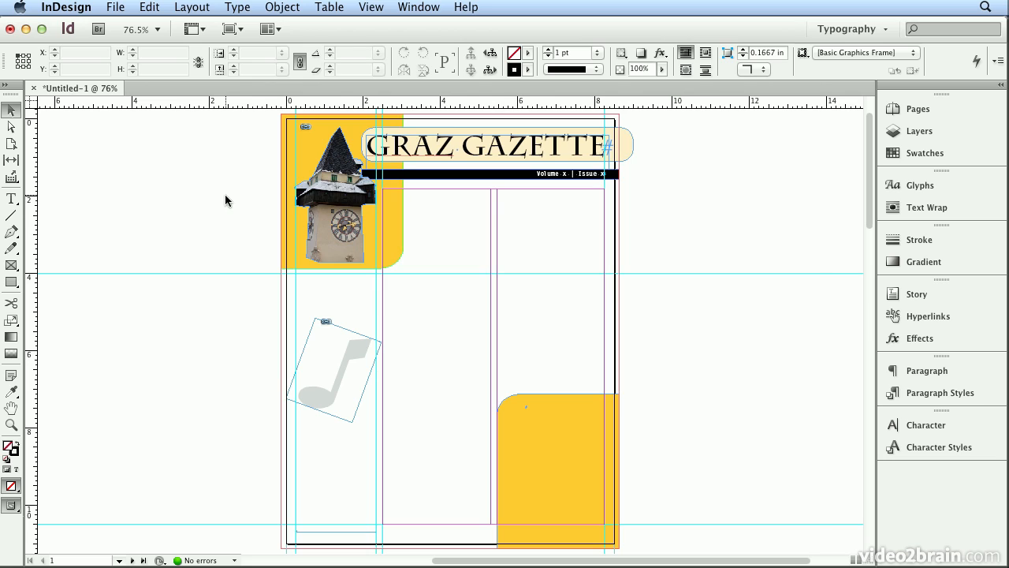
# Load events_graz.txt from the text_files folder for placing below the clock tower on page 1
pyautogui.press('super+d')
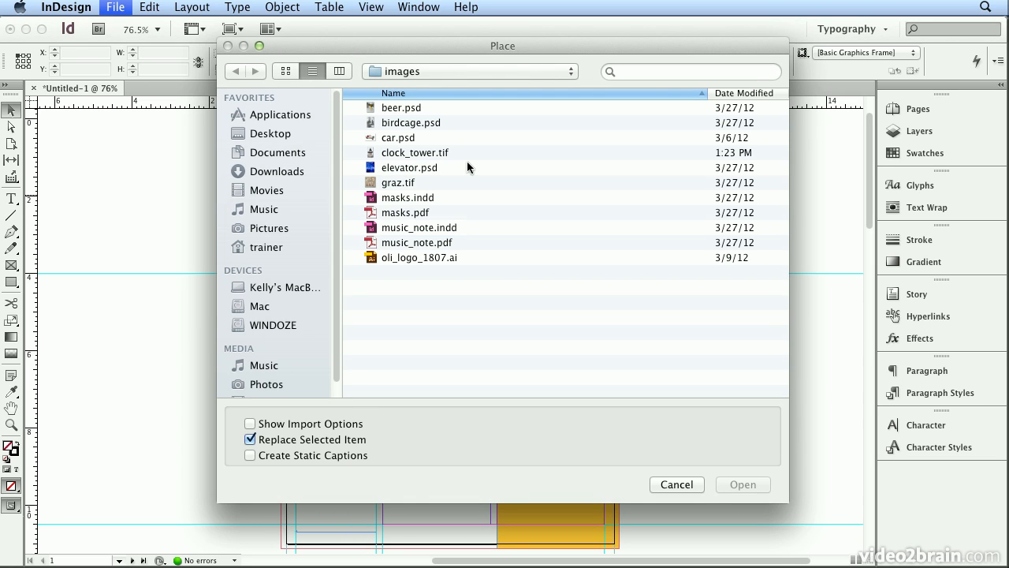
pyautogui.click(443, 73)
pyautogui.click(440, 100)
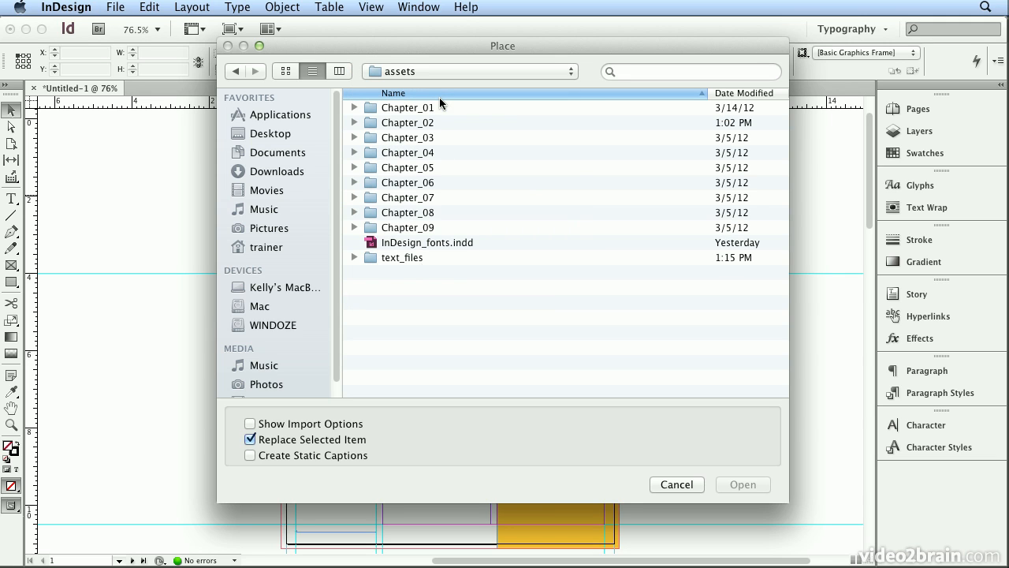
pyautogui.doubleClick(419, 260)
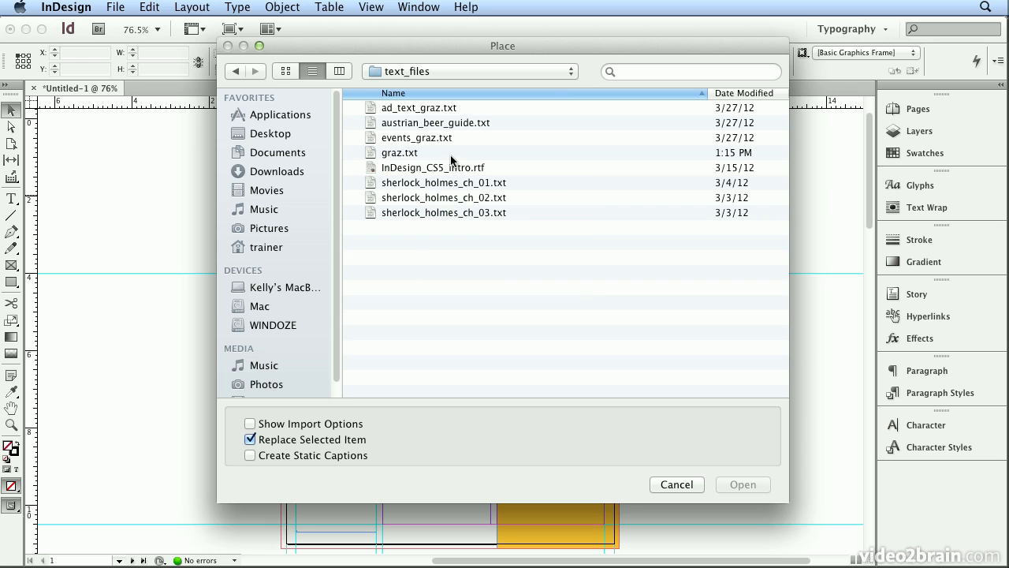
pyautogui.doubleClick(399, 138)
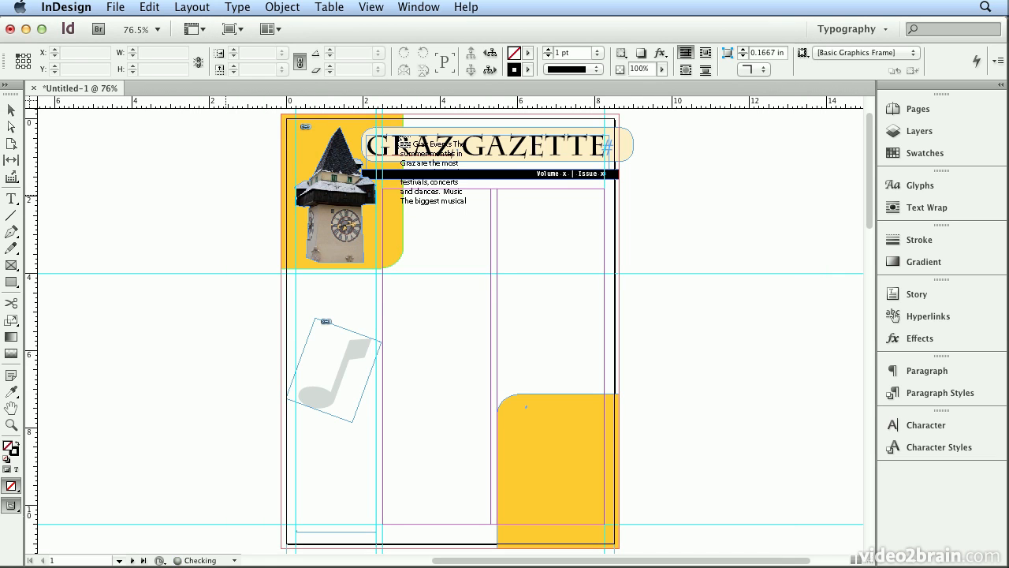
pyautogui.click(298, 274)
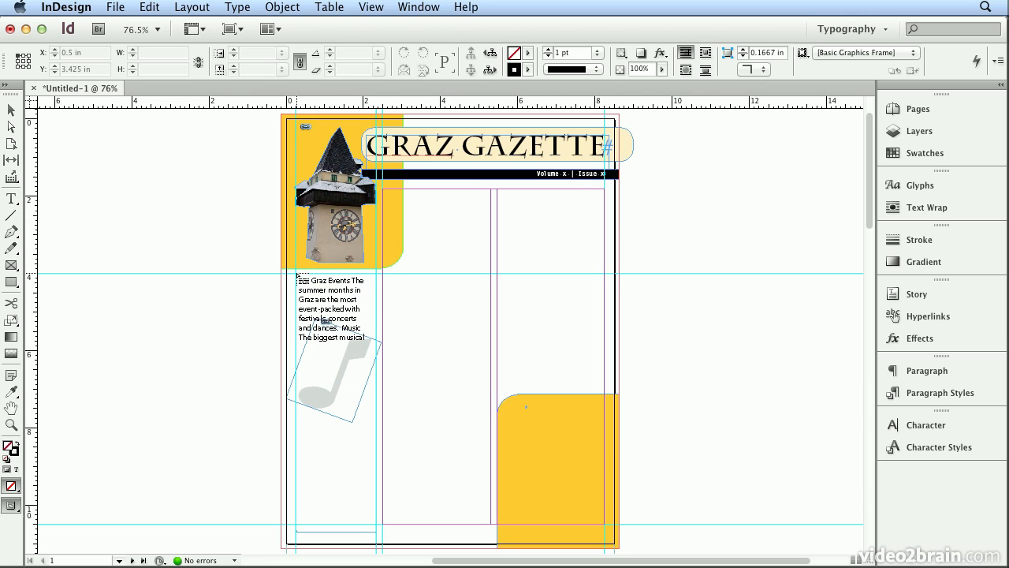
pyautogui.click(297, 276)
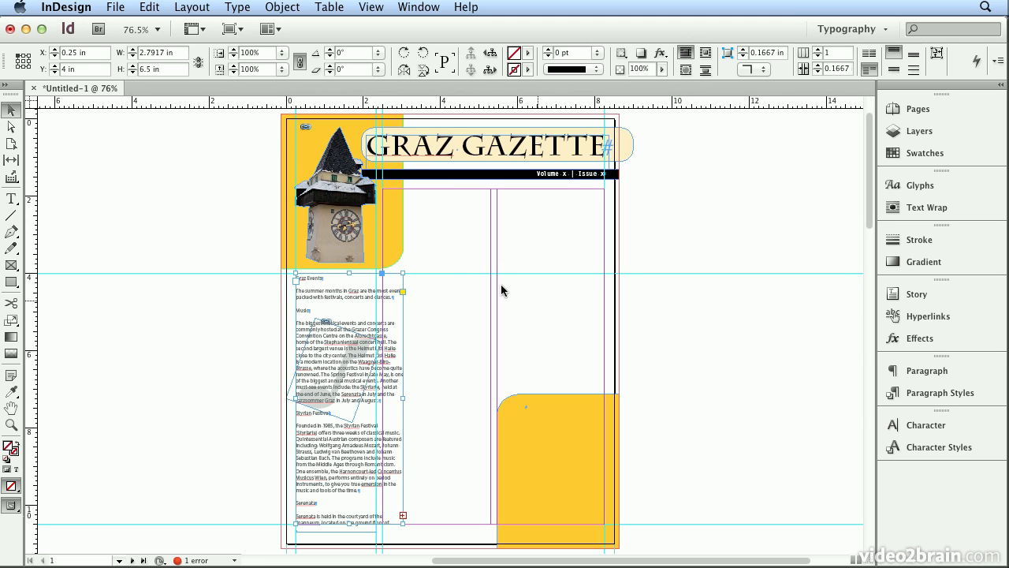
pyautogui.click(163, 10)
pyautogui.click(161, 26)
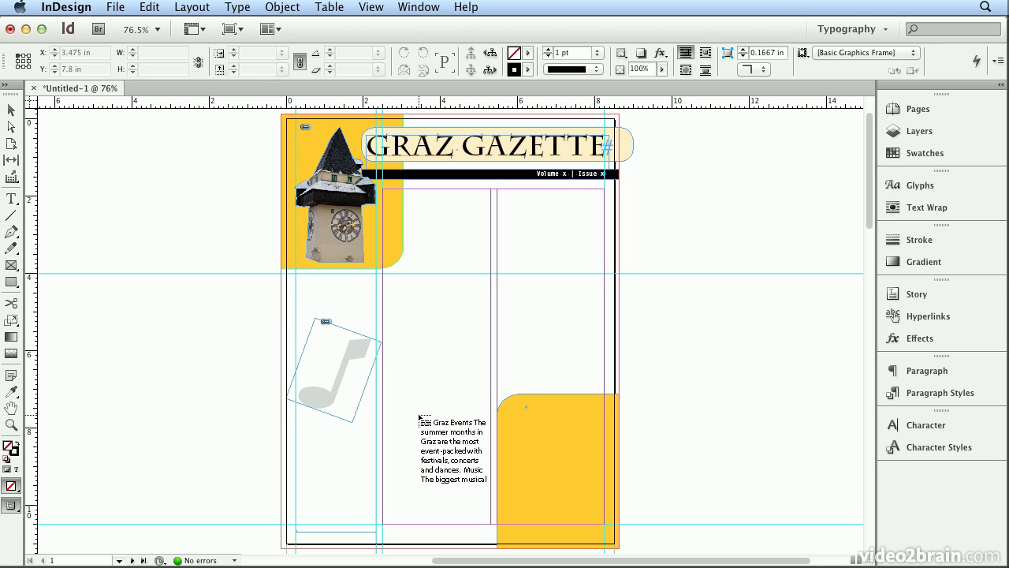
# Semi-autoflow the events text into a frame drawn between the guides of page 1's narrow column, below the clock tower
pyautogui.press('shift')
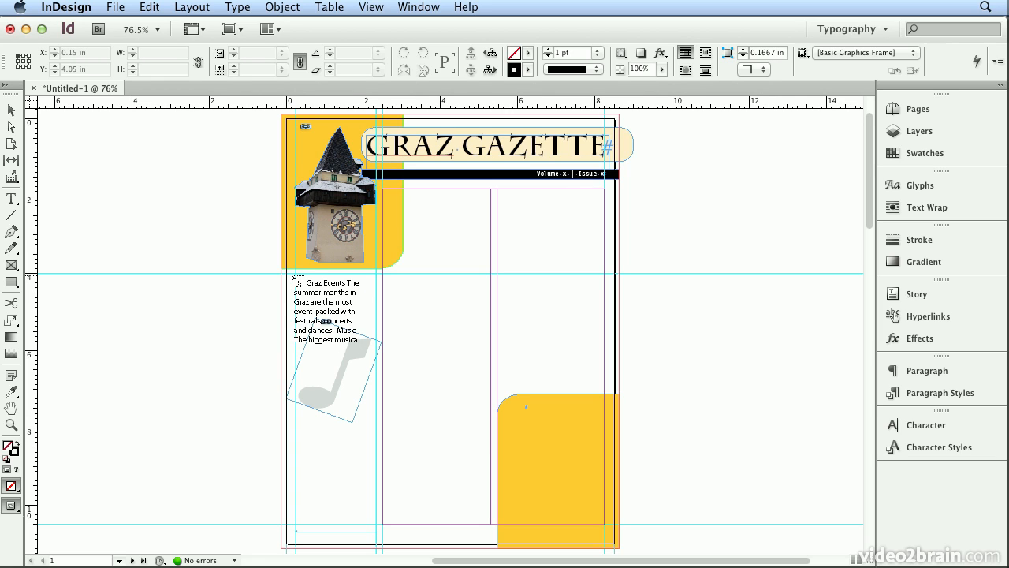
pyautogui.press('shift')
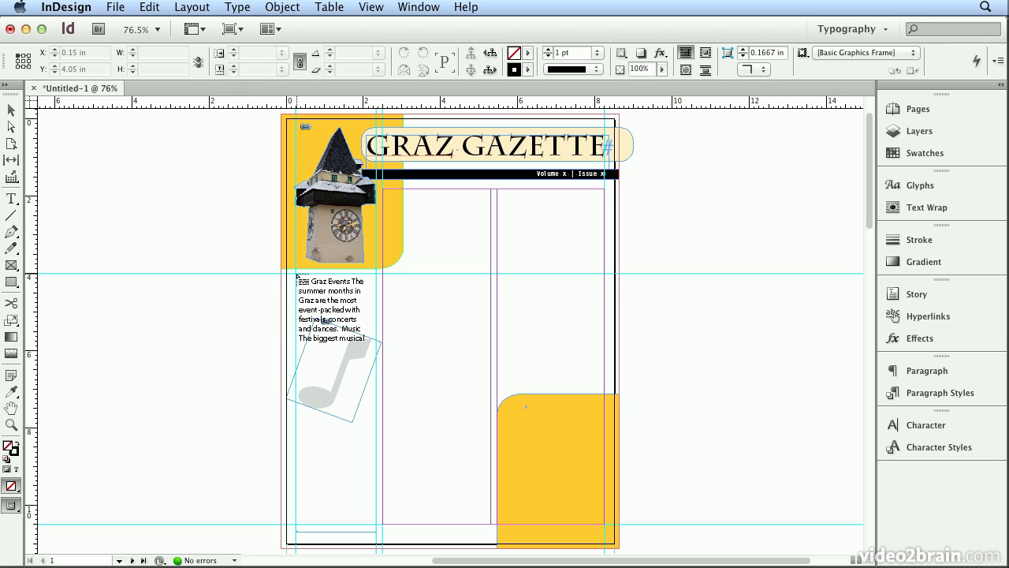
pyautogui.press('Escape')
pyautogui.click(297, 275)
pyautogui.moveTo(296, 275); pyautogui.dragTo(379, 527)
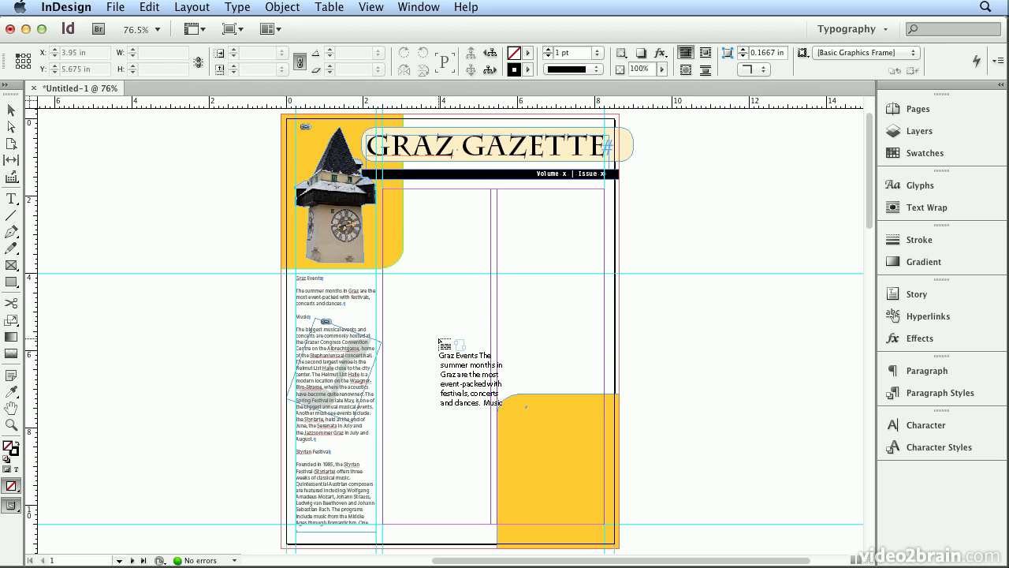
# Continue the events text on page 3, filling the three columns below the yellow box one by one
pyautogui.click(912, 113)
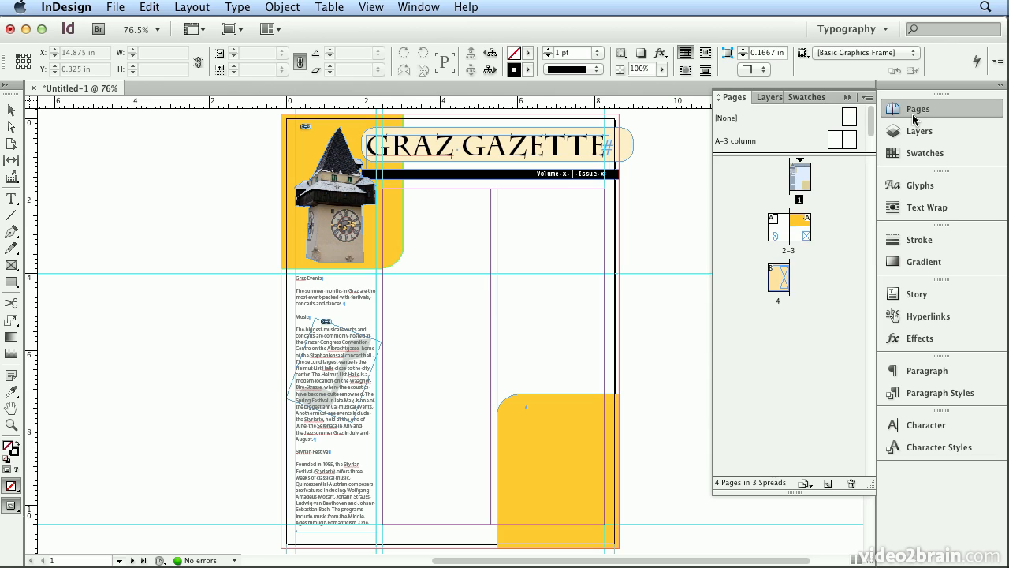
pyautogui.doubleClick(807, 242)
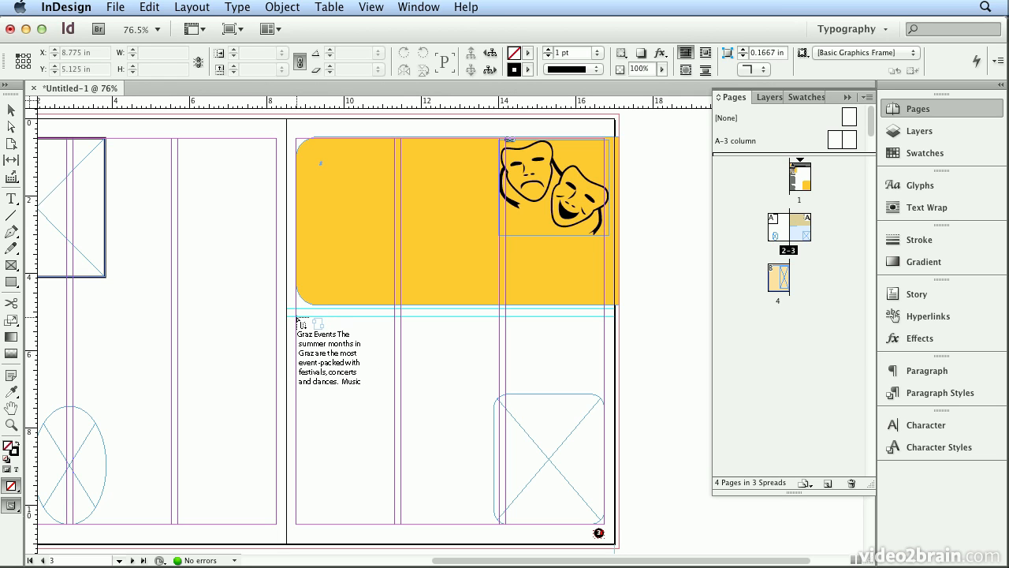
pyautogui.click(297, 320)
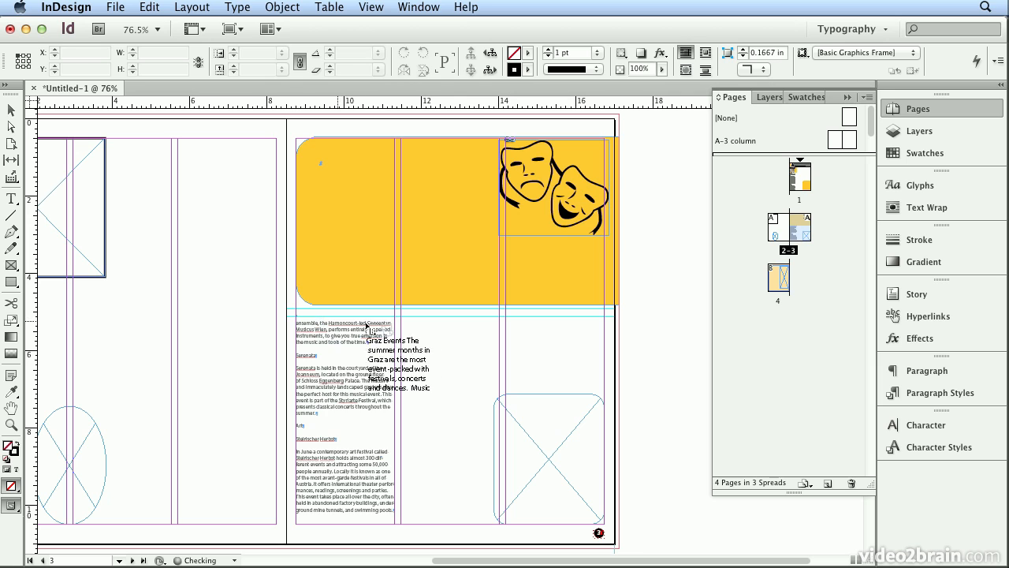
pyautogui.keyDown('alt'); pyautogui.click(402, 320); pyautogui.keyUp('alt')
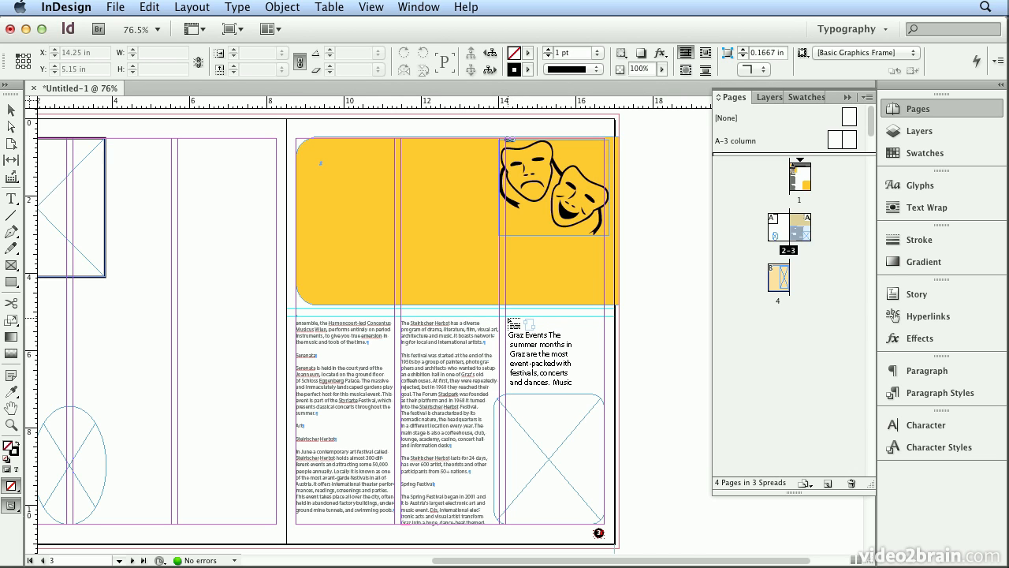
pyautogui.click(509, 319)
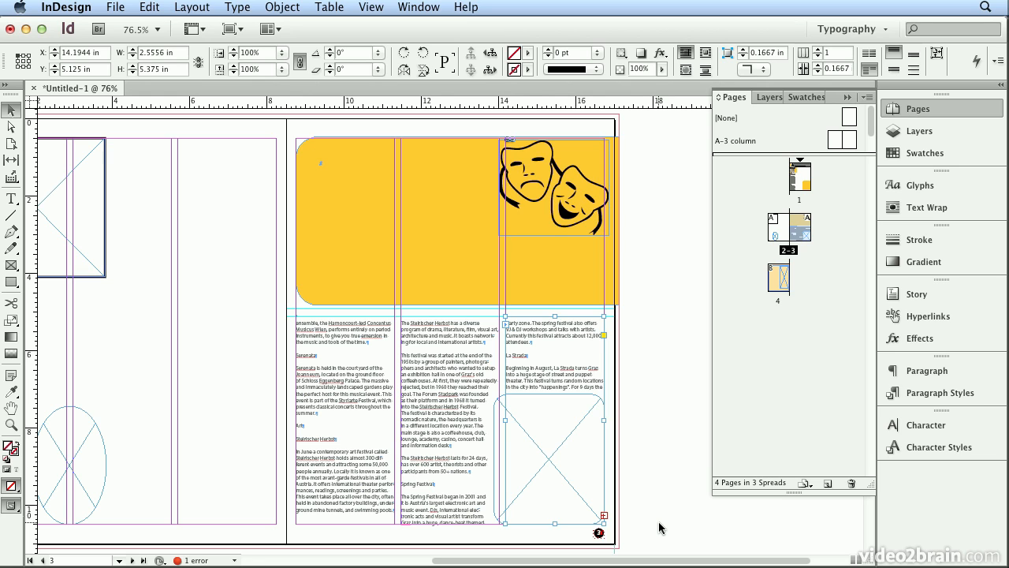
# Return to page 1 and load graz.txt from the text_files folder for placing
pyautogui.doubleClick(802, 187)
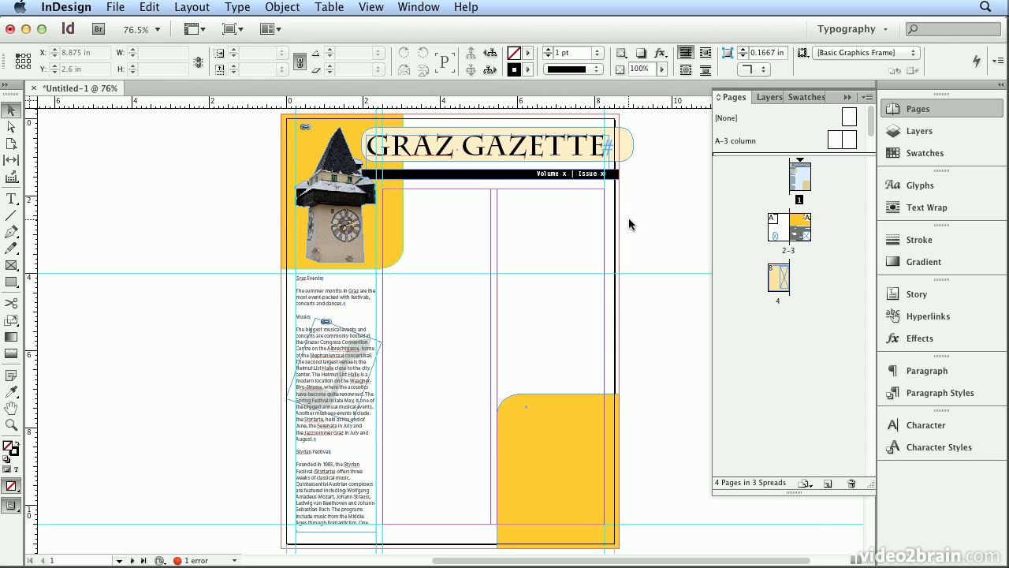
pyautogui.press('super+d')
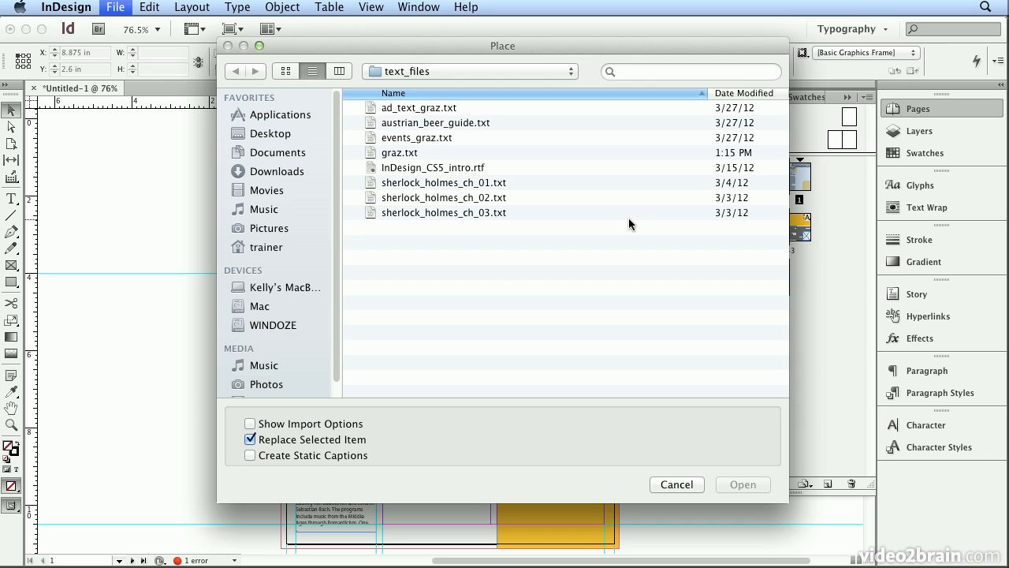
pyautogui.click(447, 158)
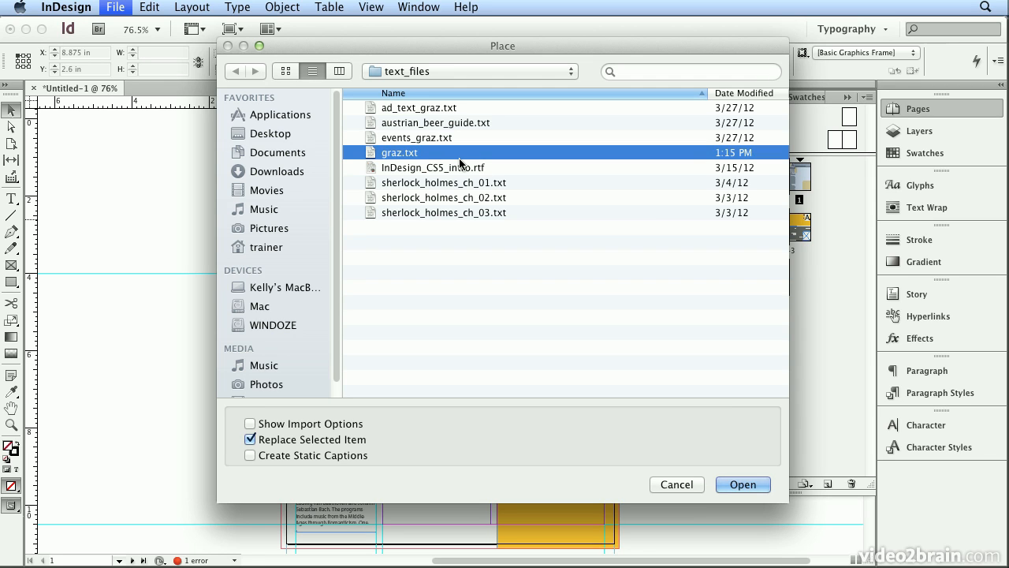
pyautogui.click(762, 482)
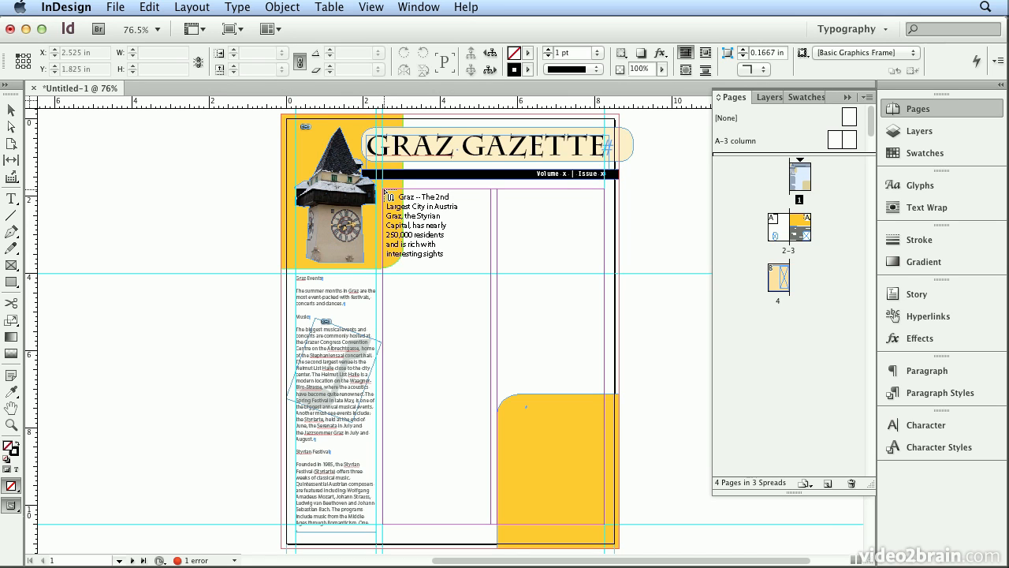
pyautogui.click(386, 193)
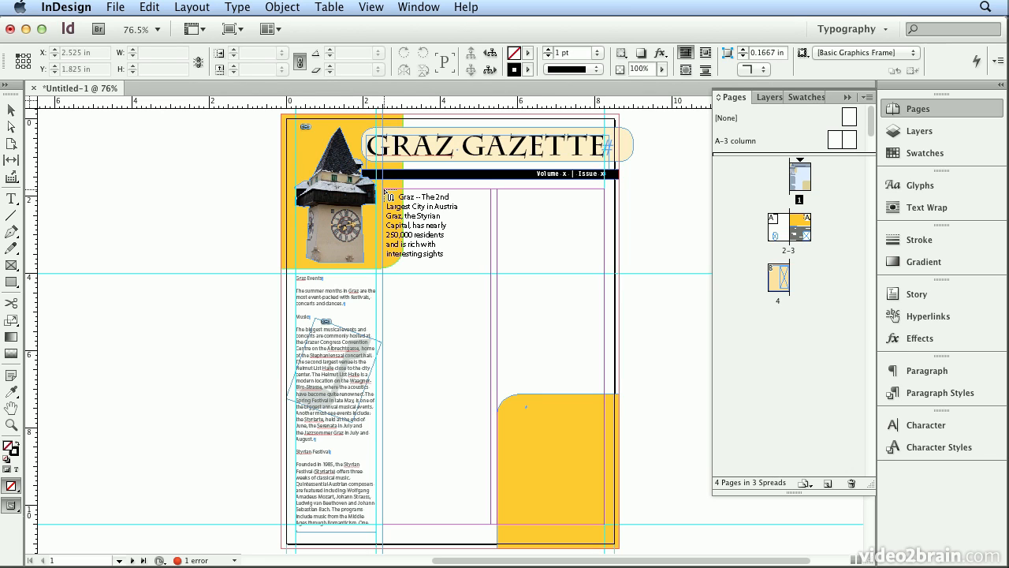
pyautogui.press('super+z')
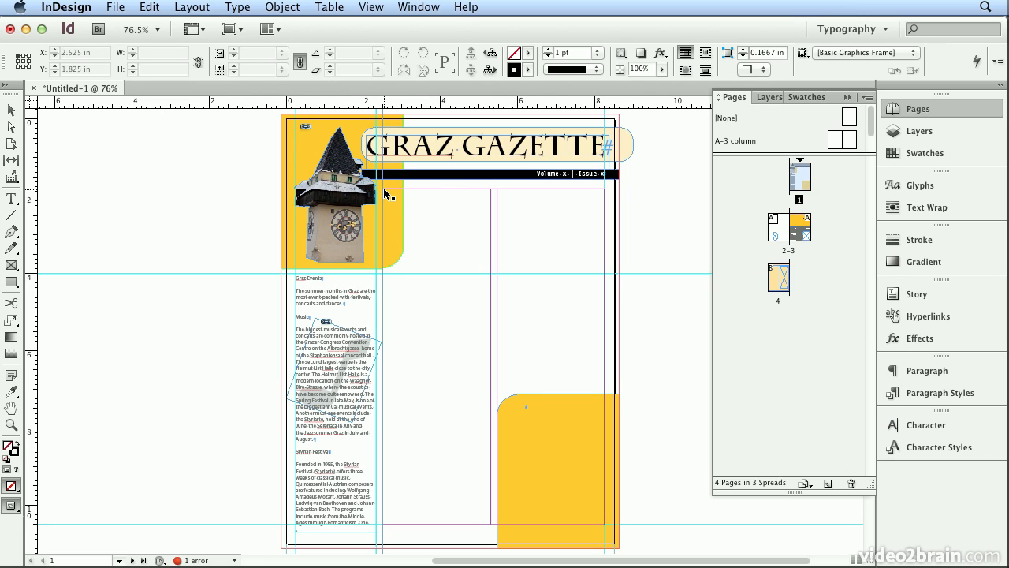
pyautogui.click(385, 191)
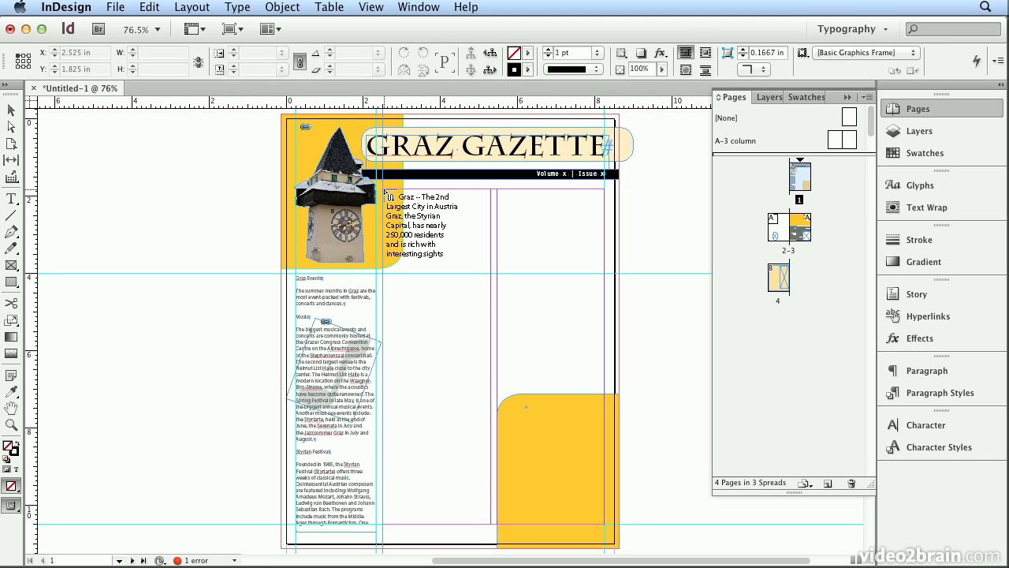
pyautogui.press('super+z')
# Autoflow the graz.txt story from the top of page 1's middle column, check it on pages 2-3, and return to page 1
pyautogui.keyDown('shift'); pyautogui.click(384, 188); pyautogui.keyUp('shift')
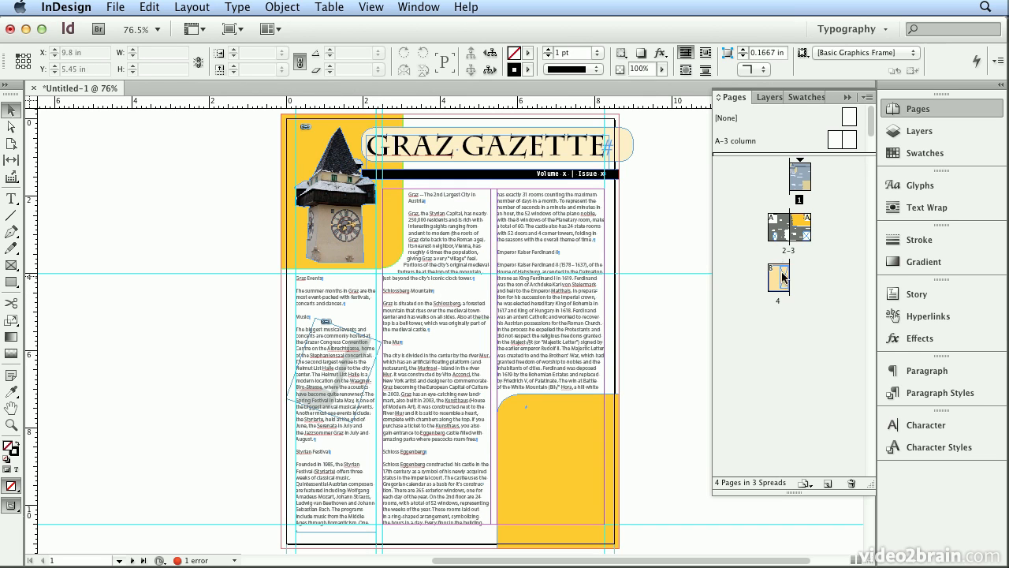
pyautogui.doubleClick(778, 232)
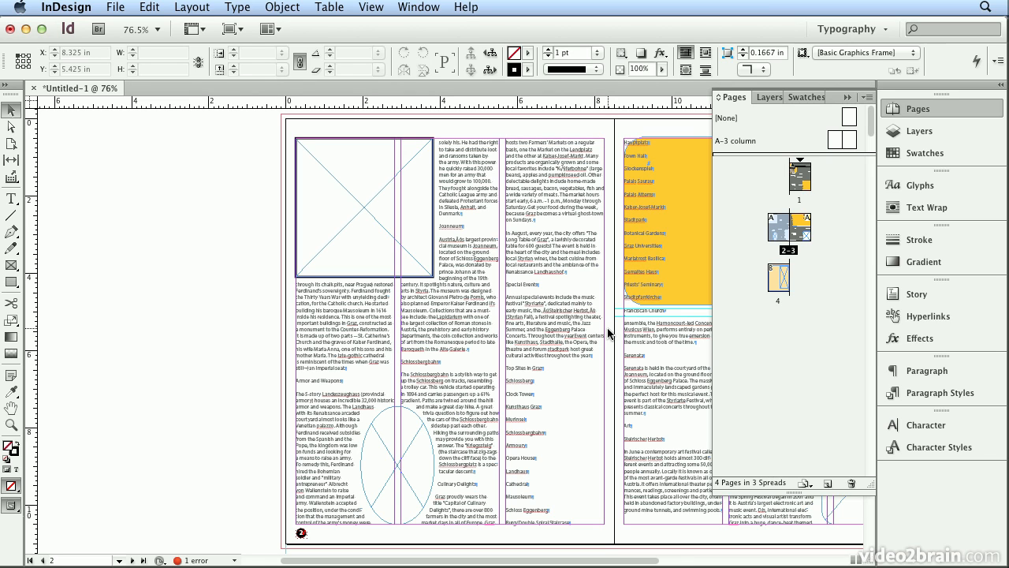
pyautogui.doubleClick(809, 180)
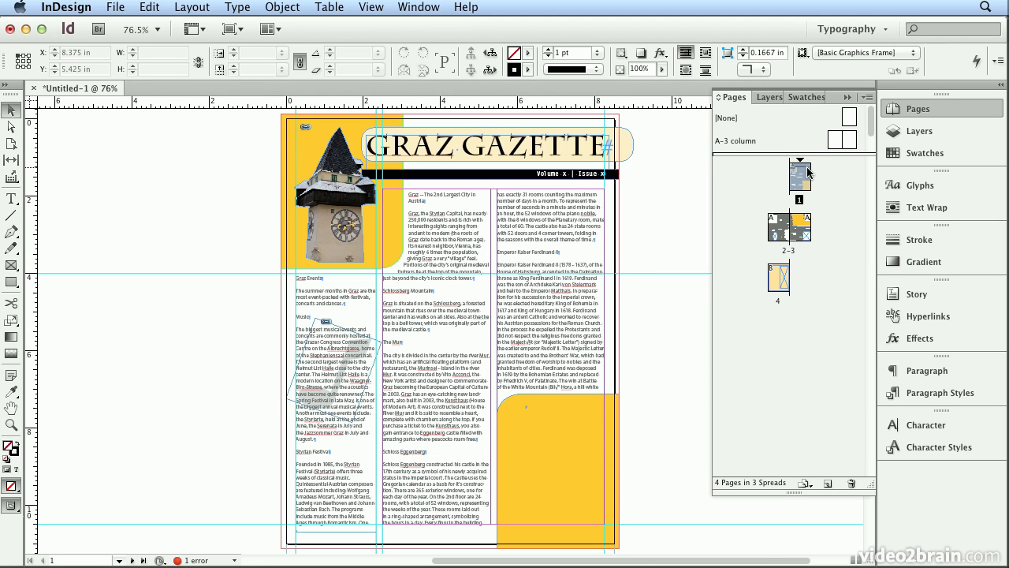
# Apply the Heading 1 paragraph style to page 1's Graz story title and Heading 2 to the Schlossberg Mountain subhead
pyautogui.click(925, 393)
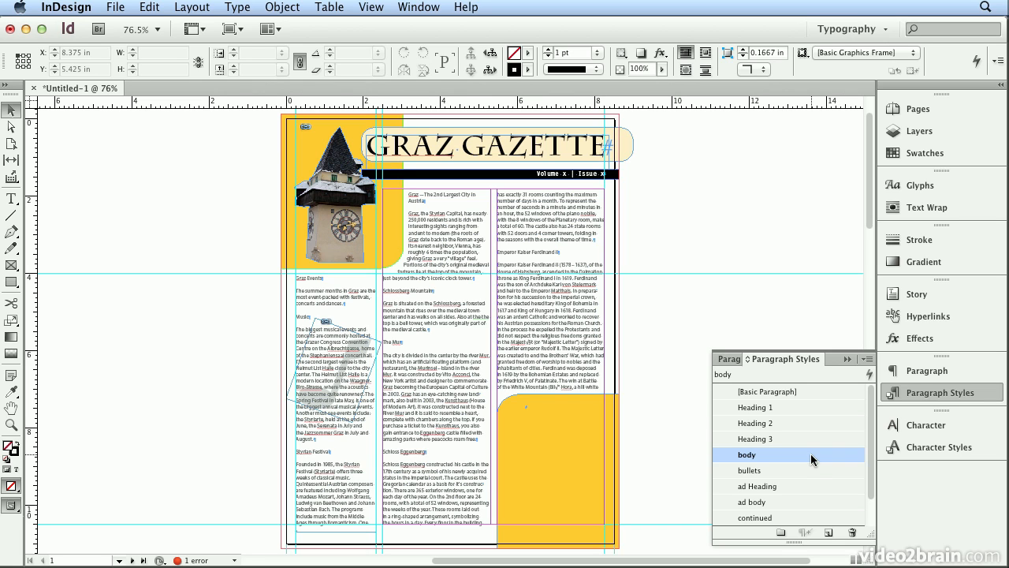
pyautogui.click(478, 190)
pyautogui.press('t')
pyautogui.click(462, 190)
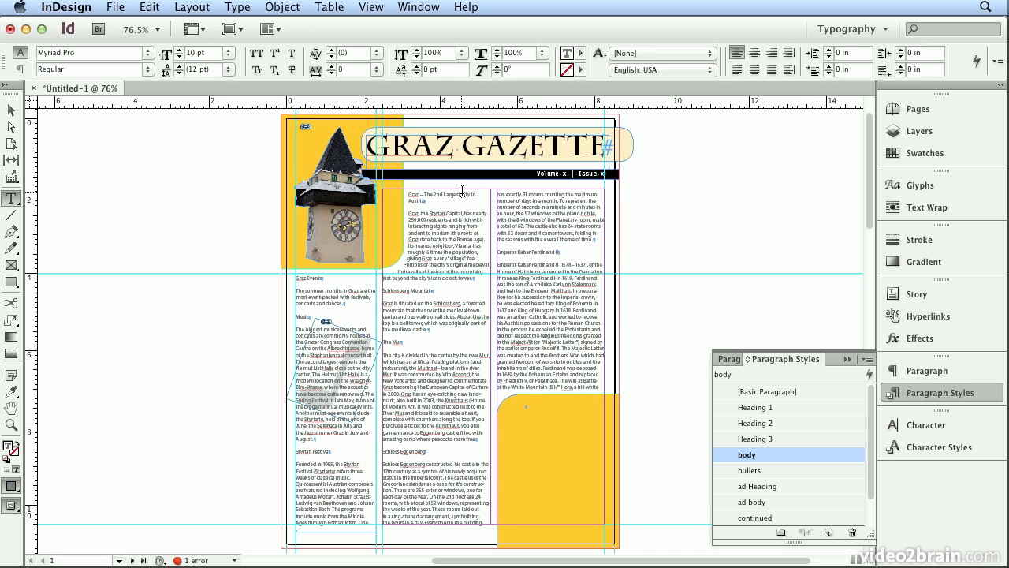
pyautogui.click(754, 408)
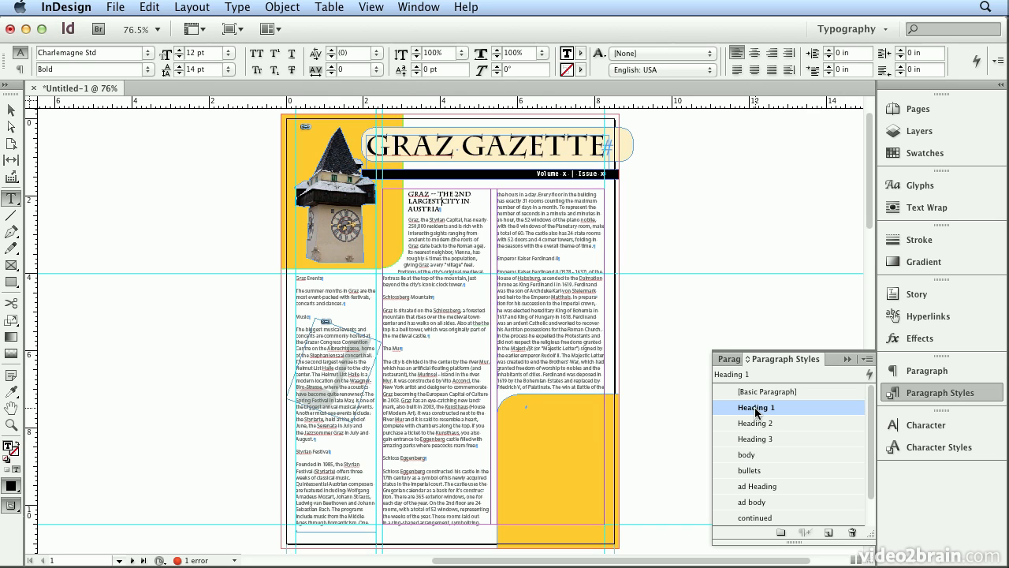
pyautogui.click(418, 295)
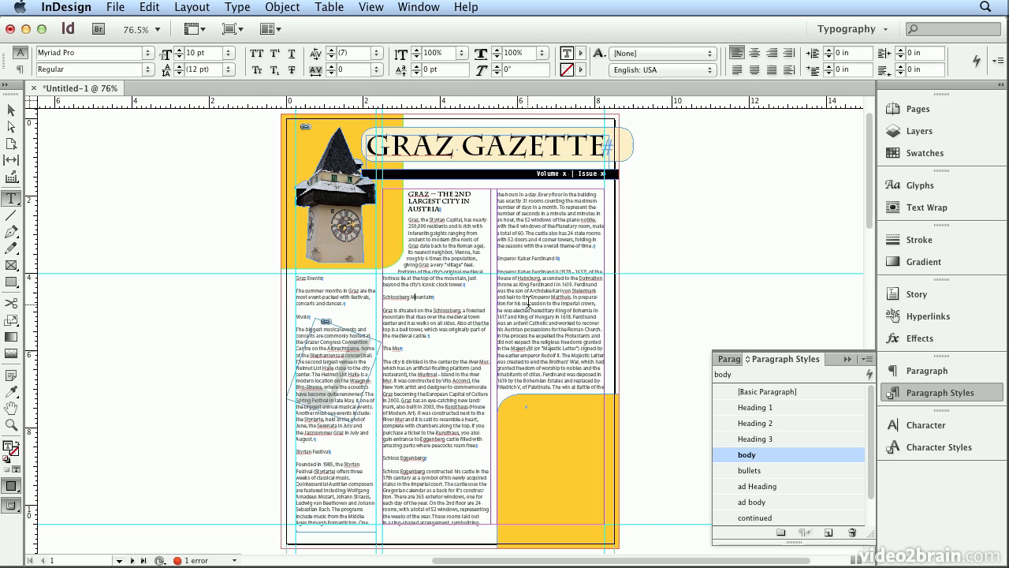
pyautogui.click(741, 424)
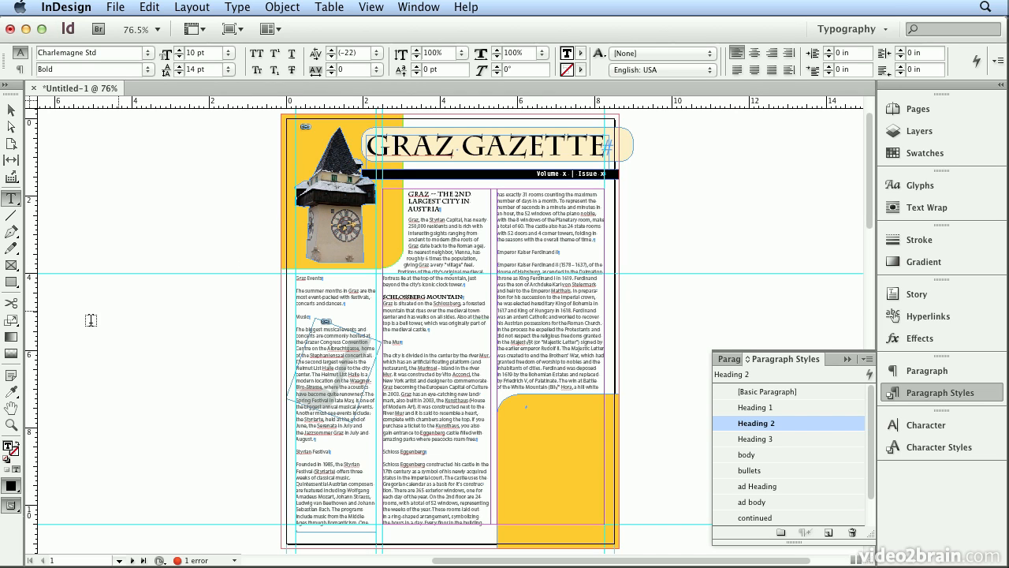
# Copy Schlossberg Mountain's Heading 2 formatting with the Eyedropper to The Mur, Schloss Eggenberg, Emperor Kaiser Ferdinand II, Music and Styrian Festival
pyautogui.click(8, 392)
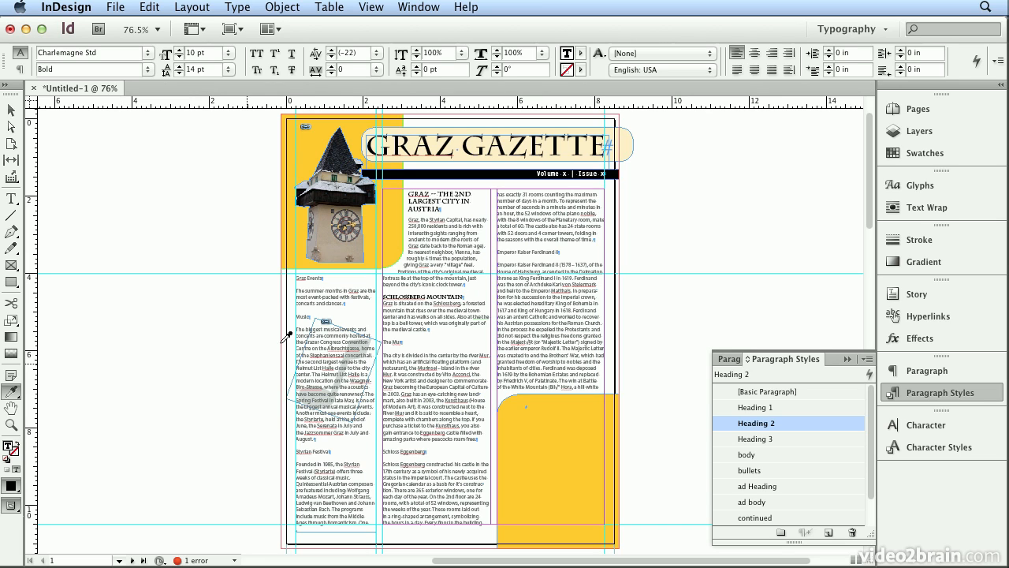
pyautogui.click(409, 292)
pyautogui.click(387, 340)
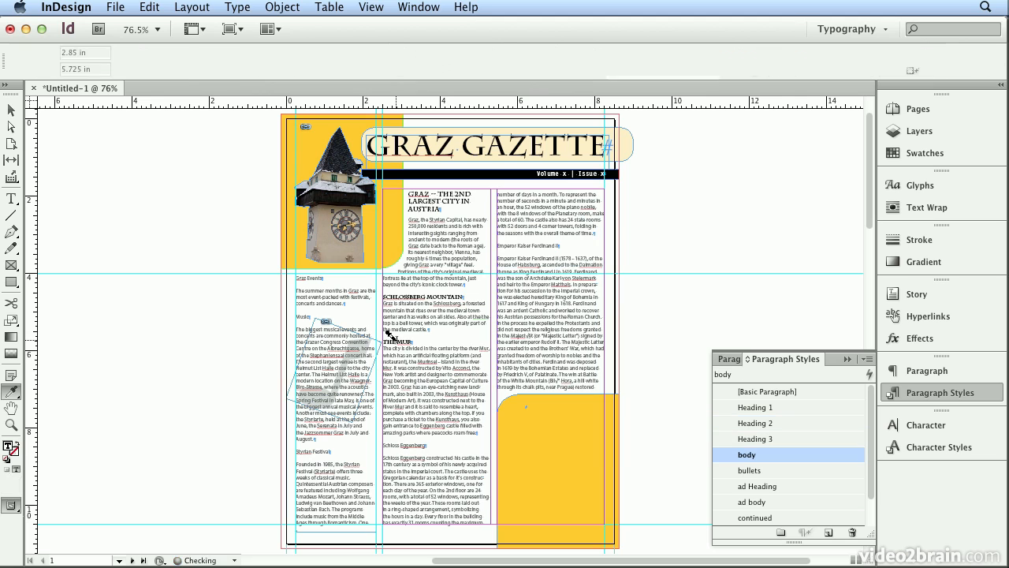
pyautogui.click(384, 438)
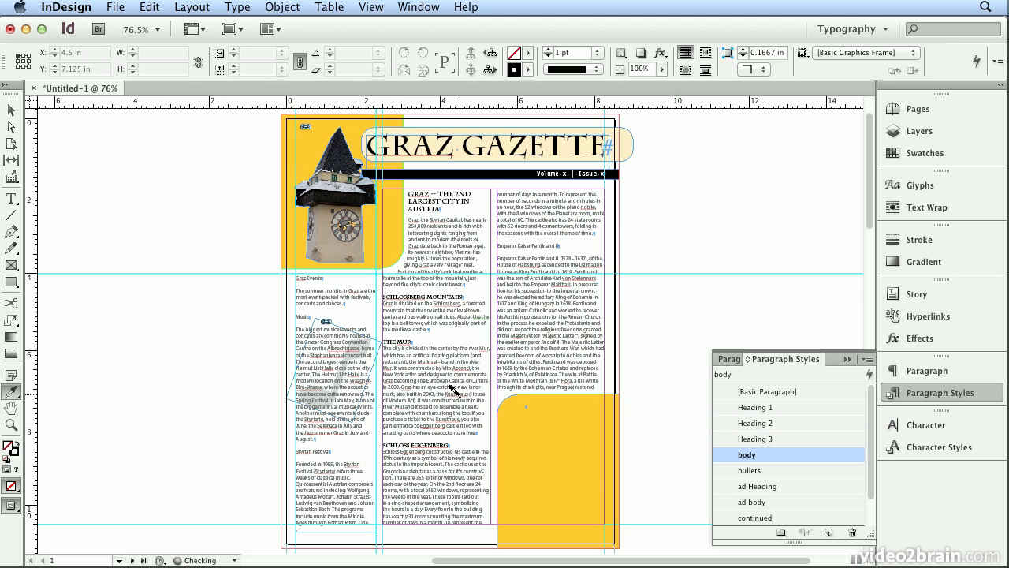
pyautogui.click(522, 237)
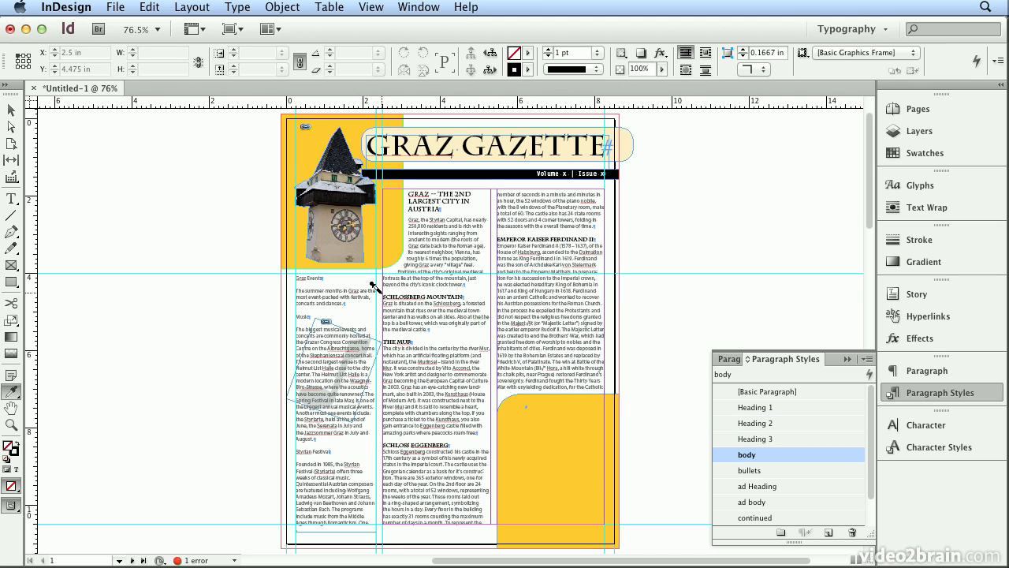
pyautogui.click(304, 316)
pyautogui.click(299, 443)
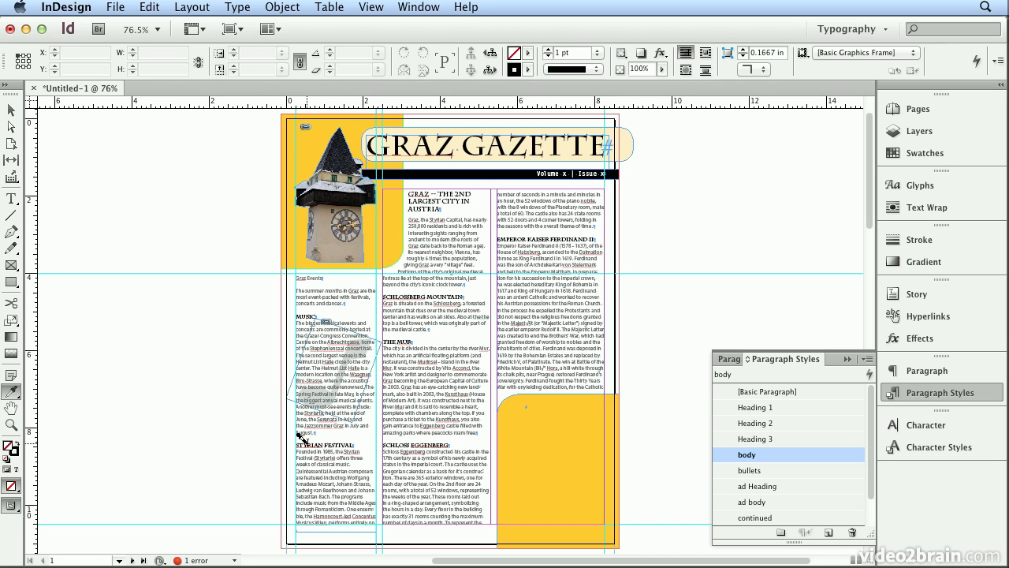
# On page 2, apply the sampled Heading 2 formatting to Armor and Weapons, Schlossbergbahn, Joanneum, Special Events and Culinary Delights
pyautogui.hotkey('shift', 'pagedown')
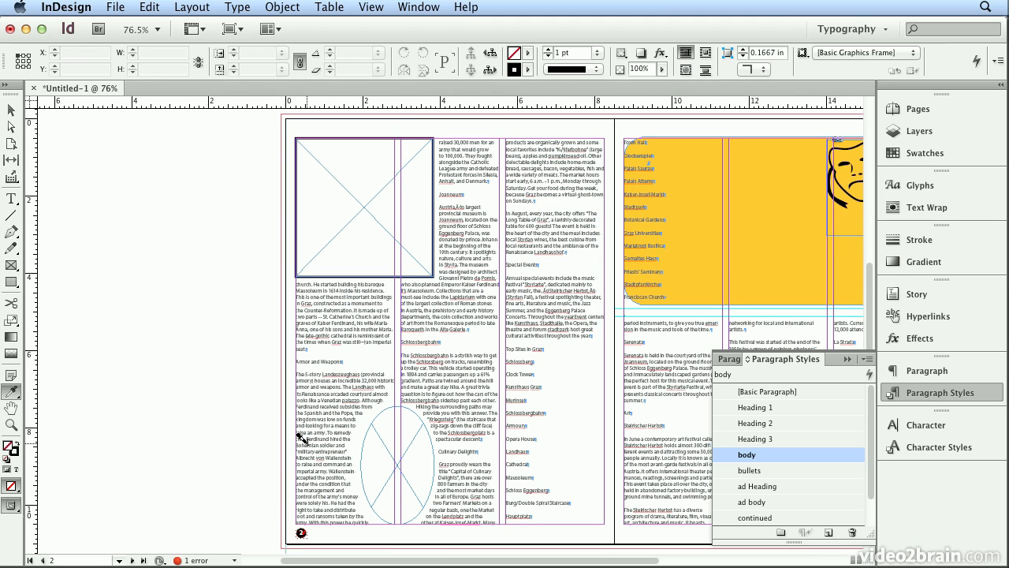
pyautogui.click(306, 358)
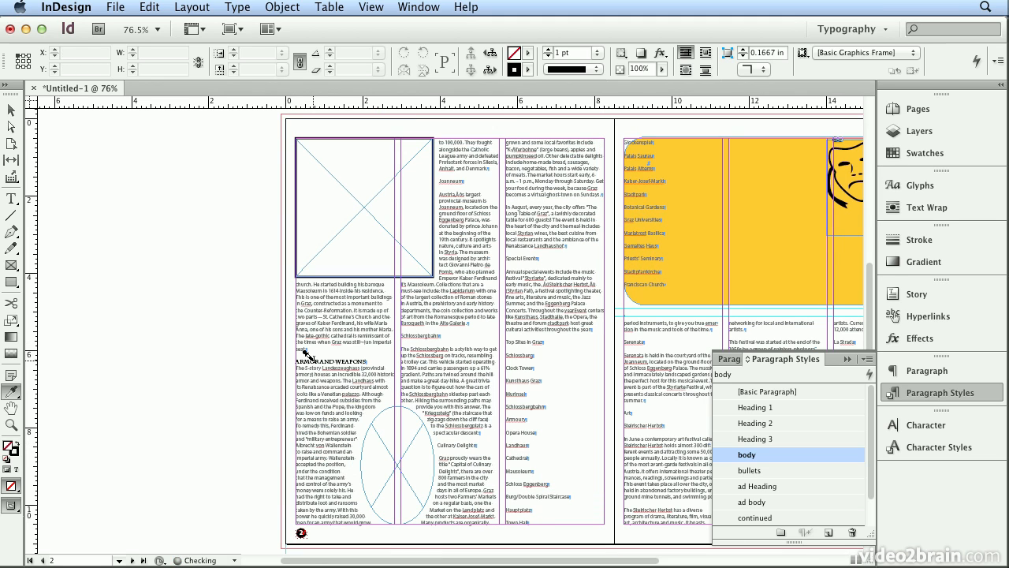
pyautogui.click(397, 334)
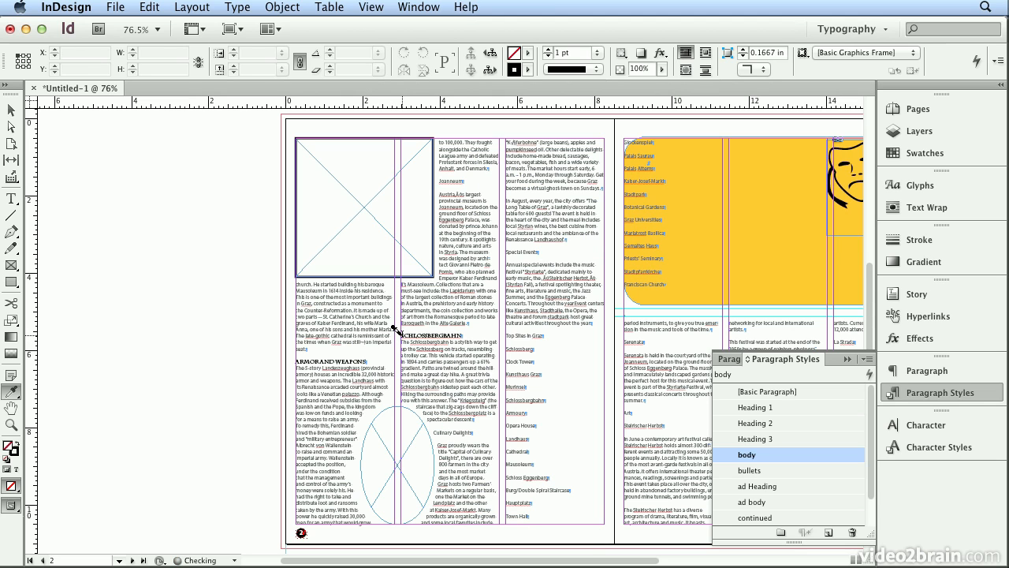
pyautogui.click(443, 182)
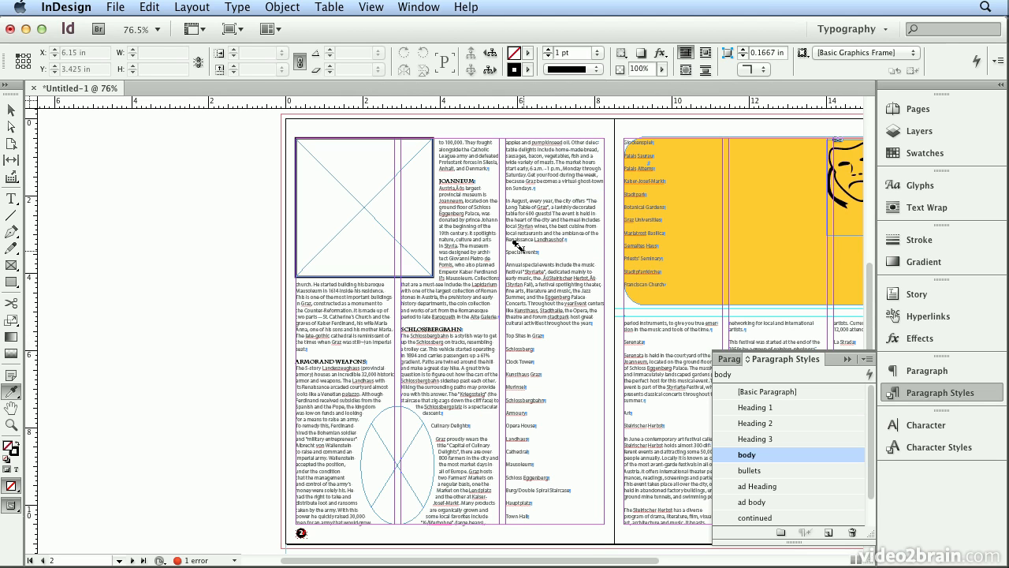
pyautogui.click(514, 251)
pyautogui.click(433, 427)
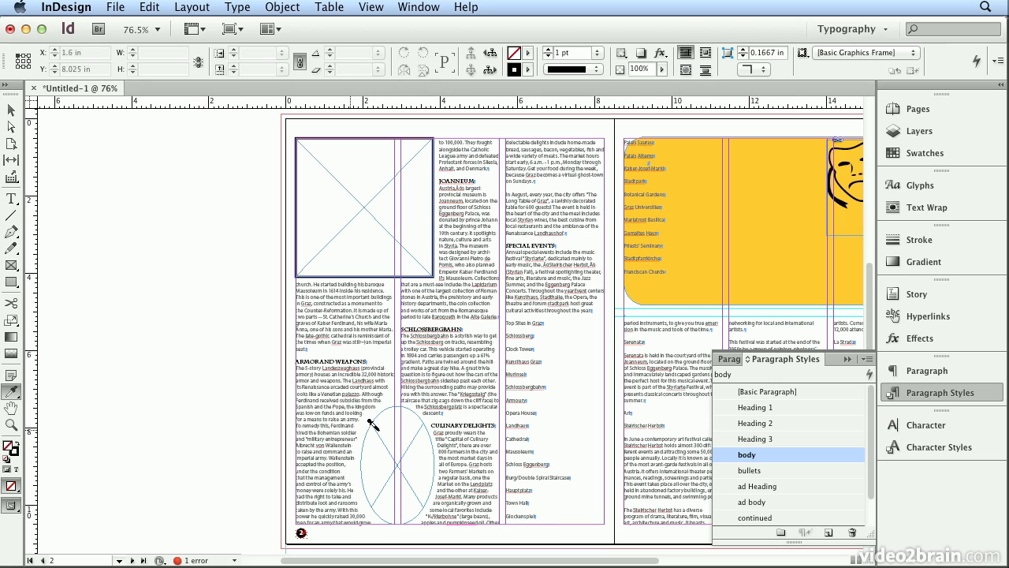
# Try to apply the sampled Heading 2 formatting to the Serenata subhead on page 3, and undo the applied attributes
pyautogui.click(631, 332)
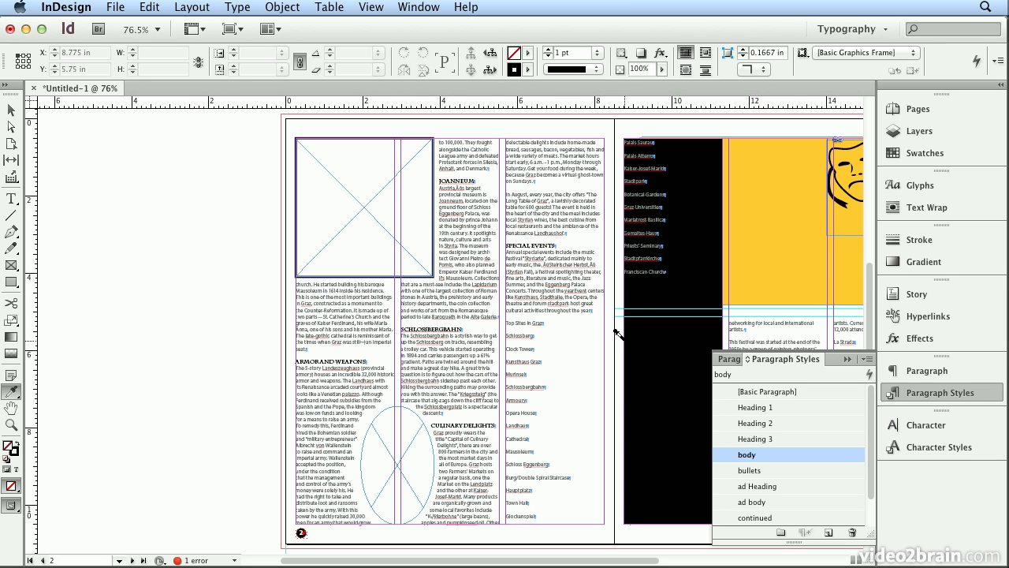
pyautogui.click(382, 8)
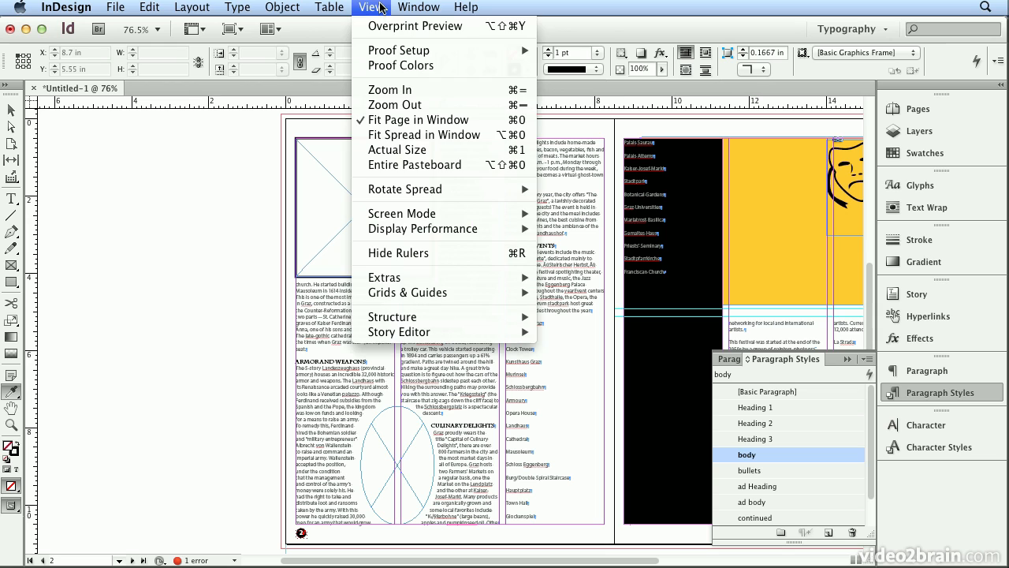
pyautogui.click(398, 134)
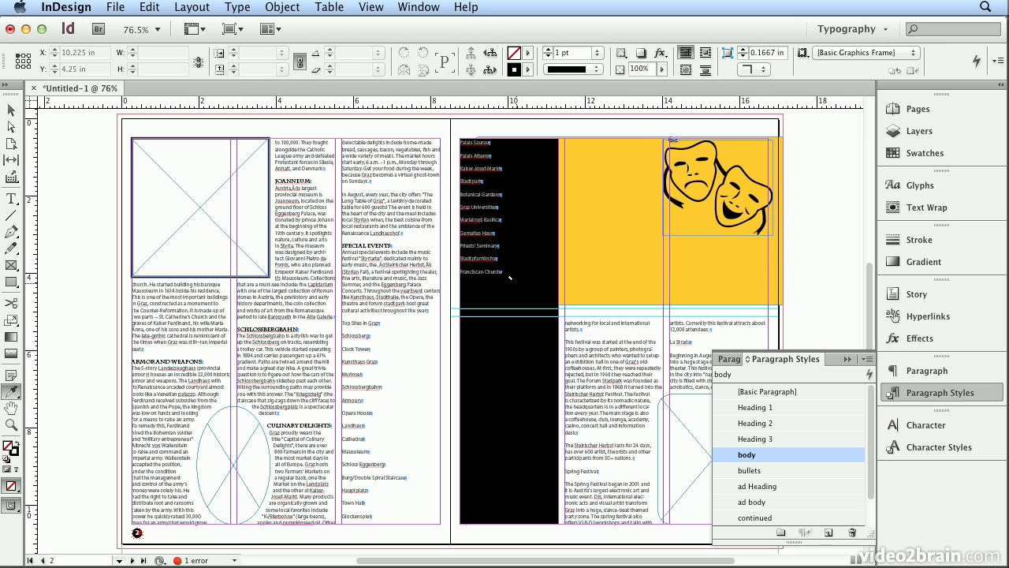
pyautogui.click(147, 9)
pyautogui.click(198, 26)
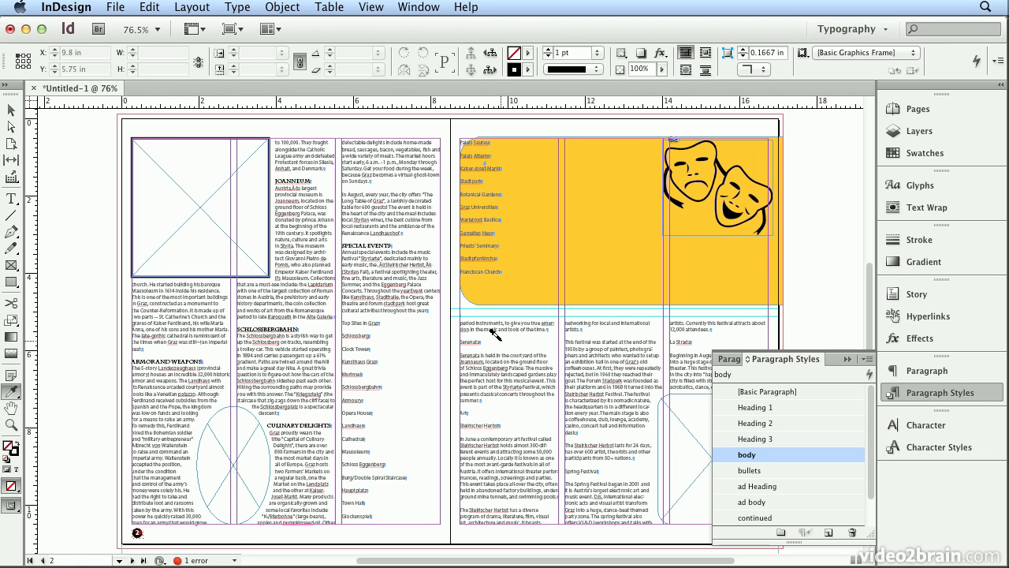
pyautogui.click(494, 332)
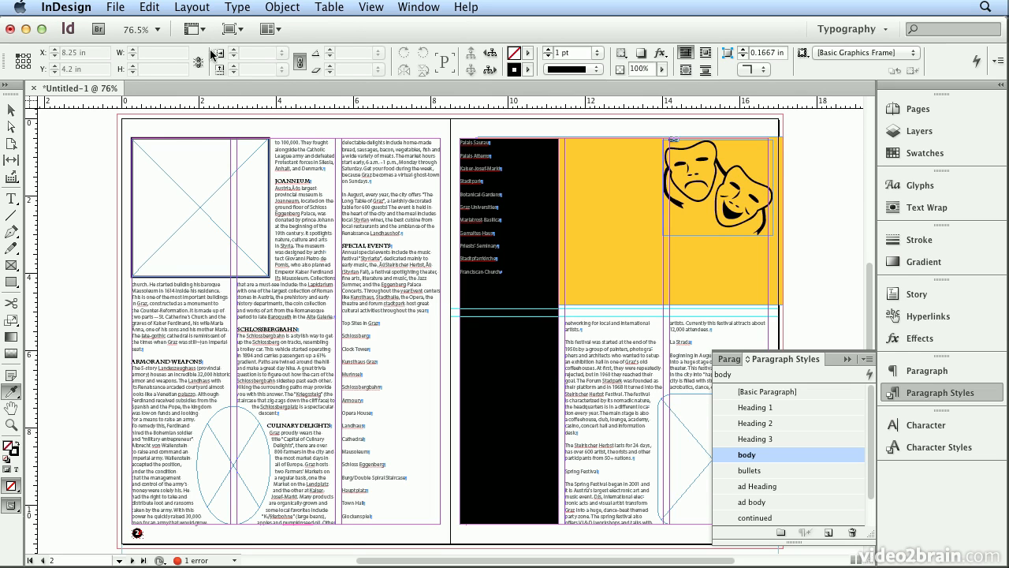
pyautogui.click(156, 9)
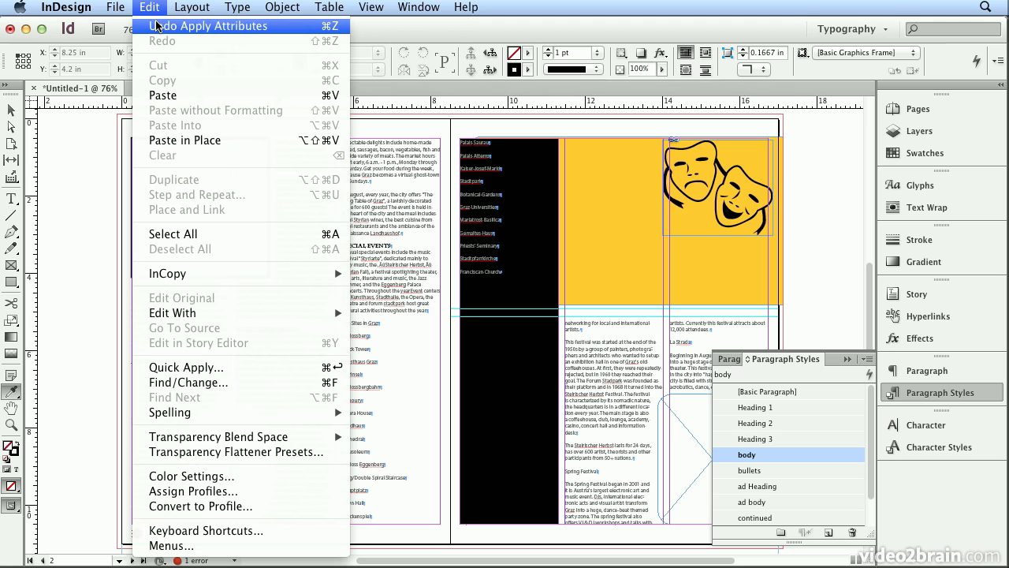
pyautogui.click(156, 26)
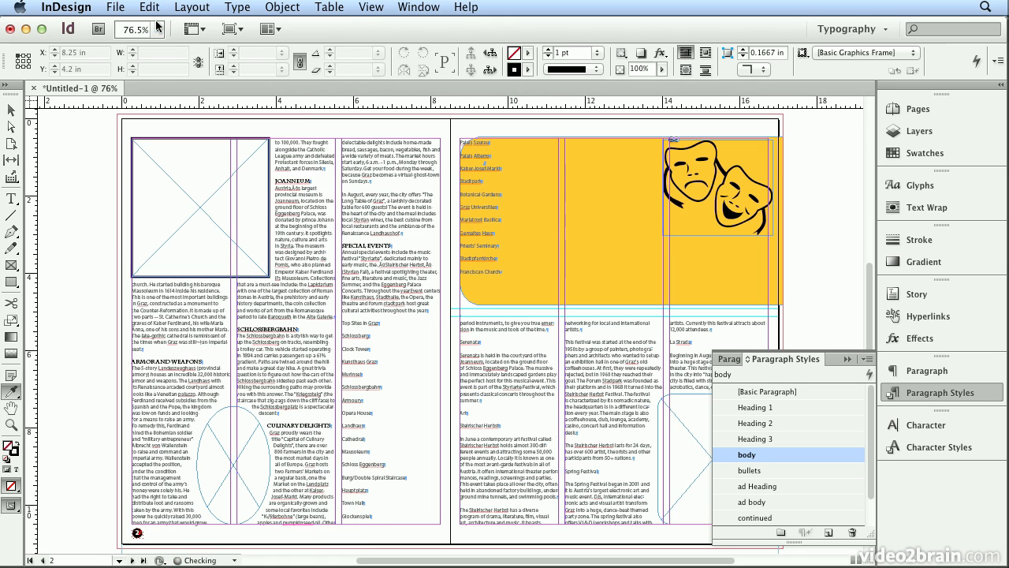
pyautogui.click(463, 332)
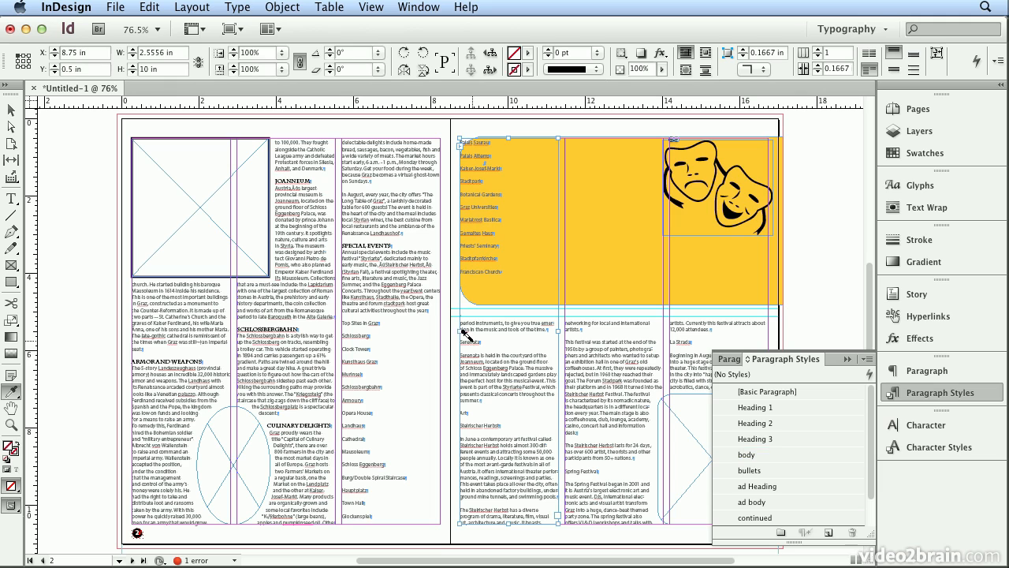
# Apply the sampled Heading 2 formatting to the Spring Festival and La Strada subheads on page 3
pyautogui.click(567, 467)
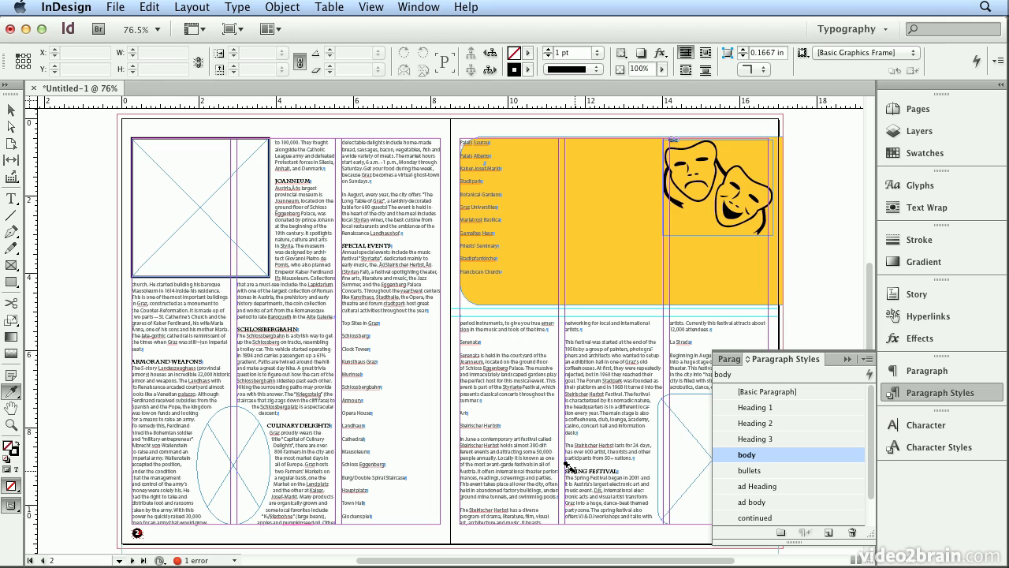
pyautogui.click(675, 340)
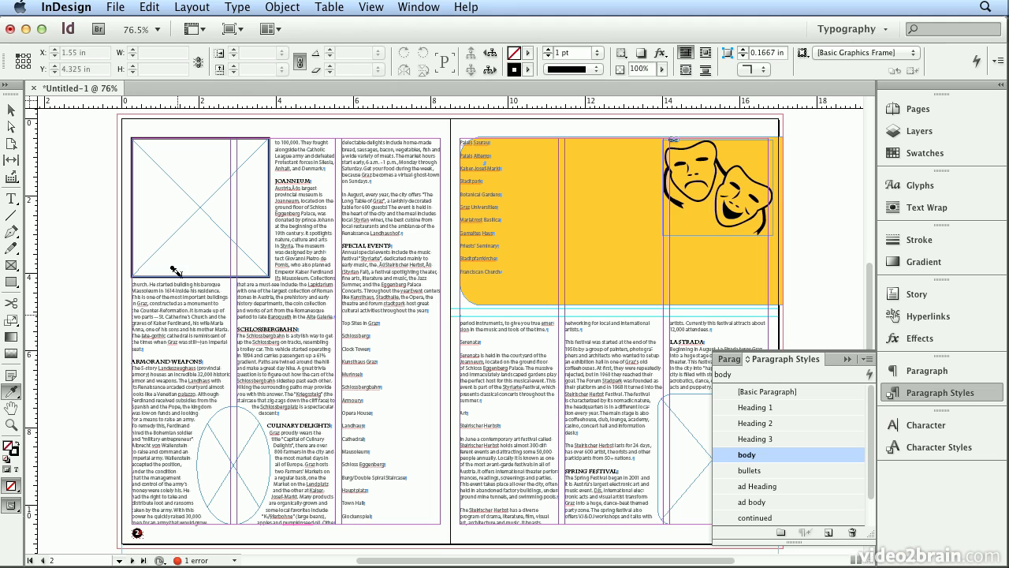
# Delete the full-height Graz story text frame that overlaps the yellow box and first column on page 3
pyautogui.click(11, 109)
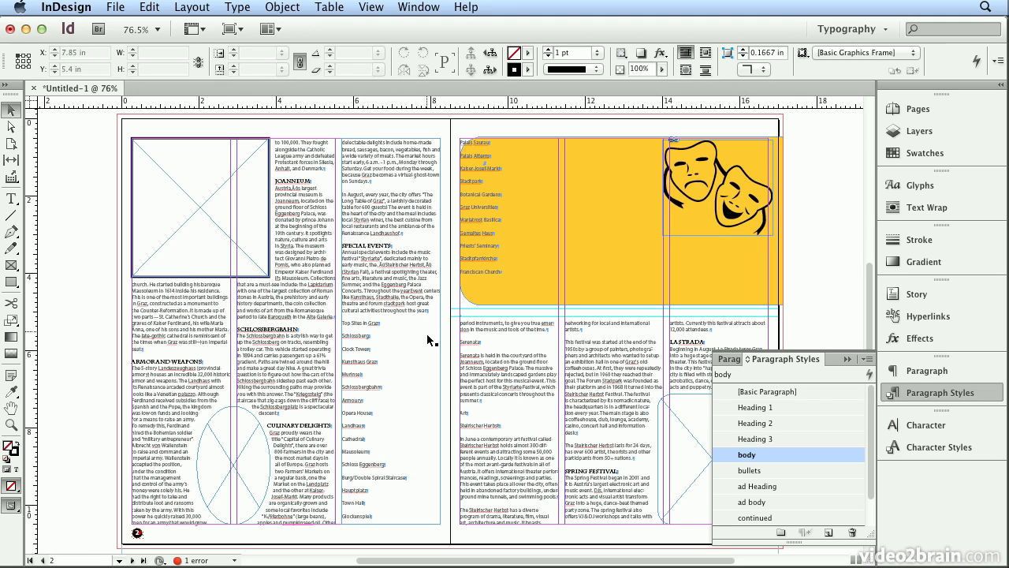
pyautogui.click(490, 364)
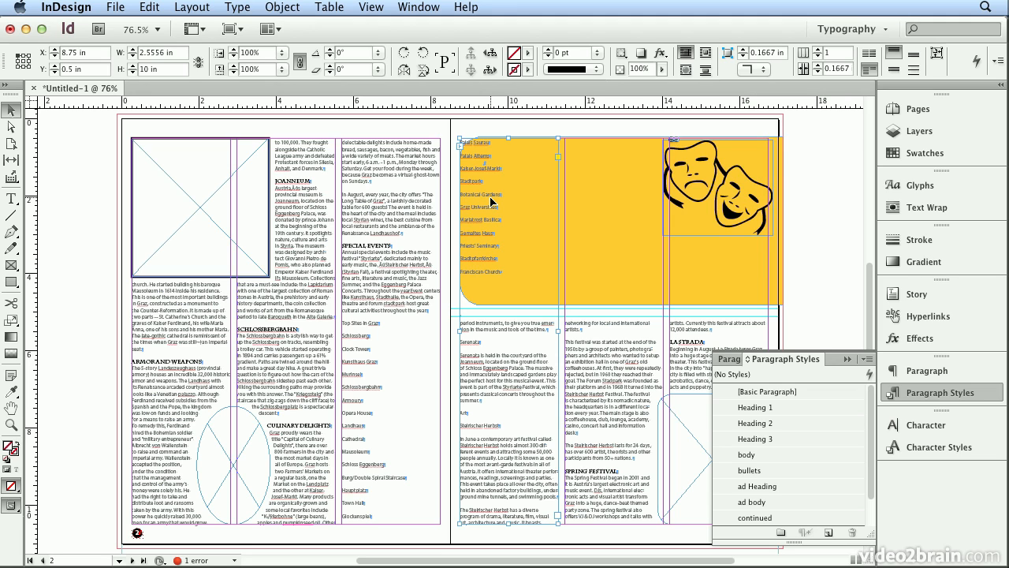
pyautogui.press('Delete')
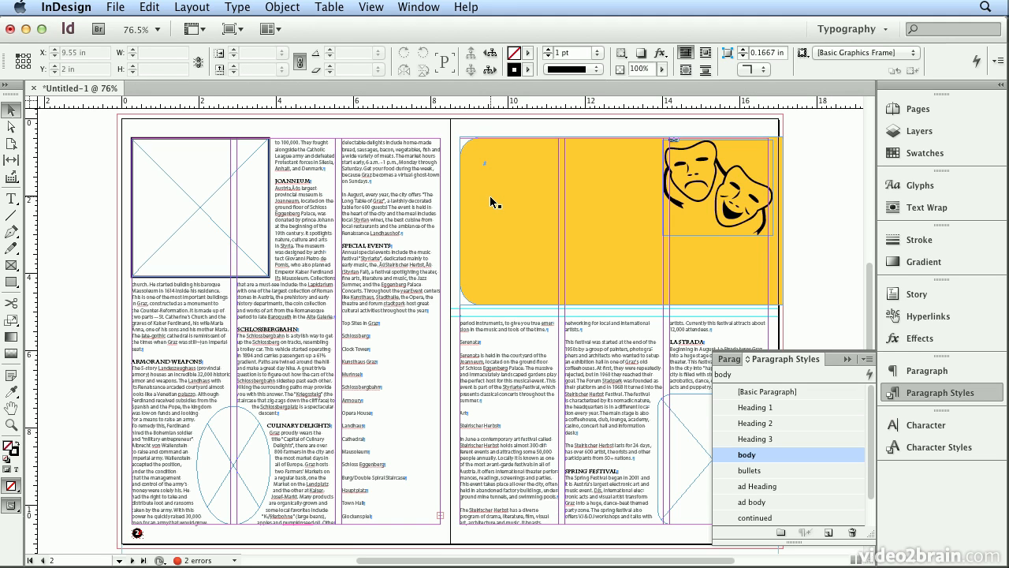
pyautogui.click(493, 202)
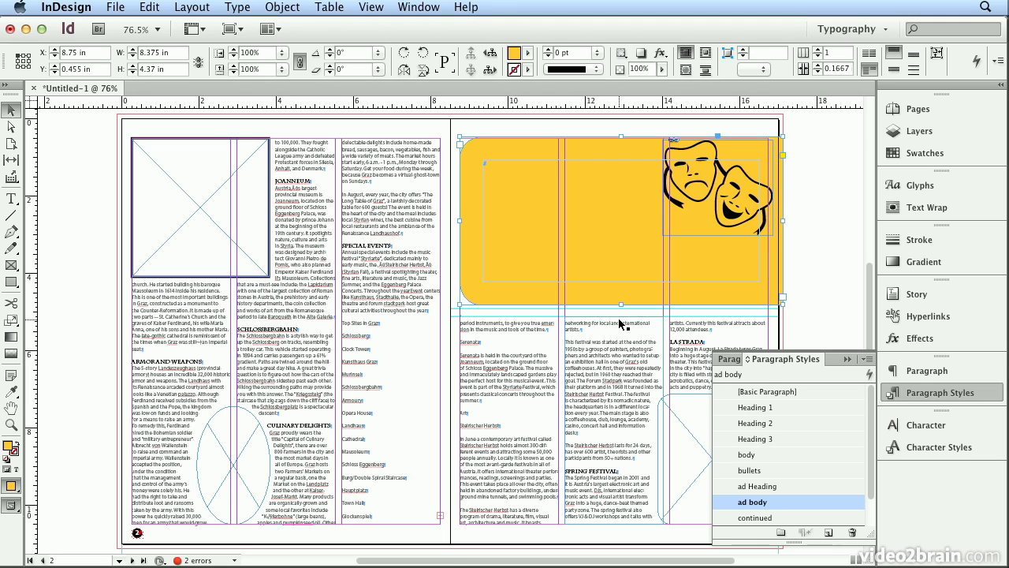
pyautogui.click(527, 387)
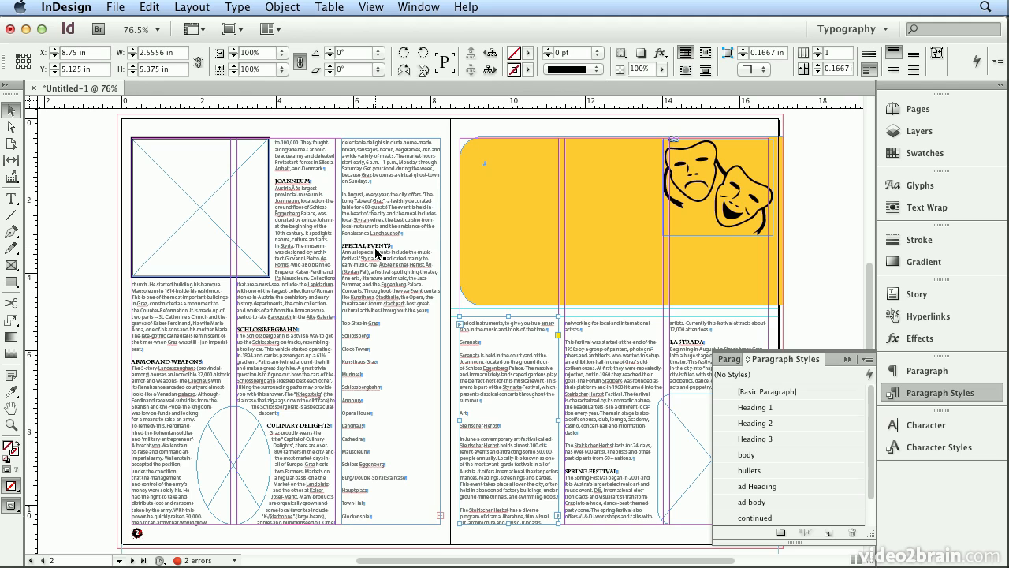
# Sample Heading 2 from Special Events with the Eyedropper and apply it to Serenata and Steirischer Herbst on page 3
pyautogui.doubleClick(368, 245)
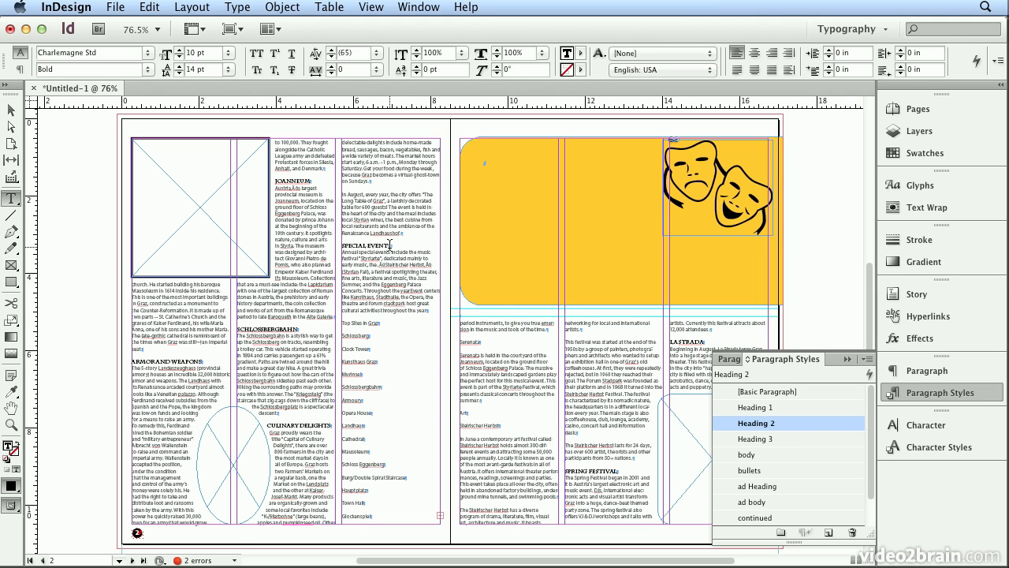
pyautogui.click(13, 392)
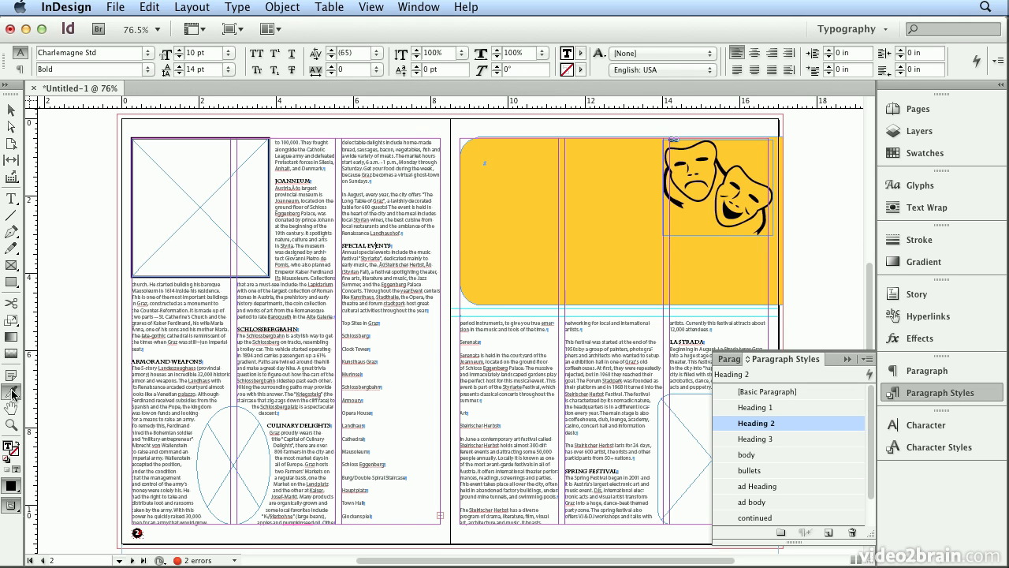
pyautogui.click(345, 238)
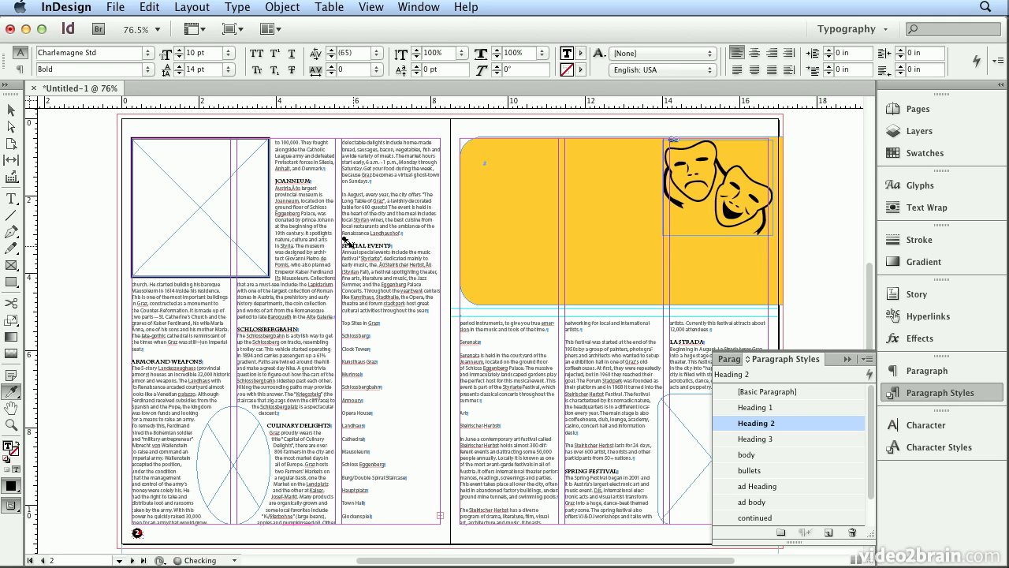
pyautogui.click(465, 339)
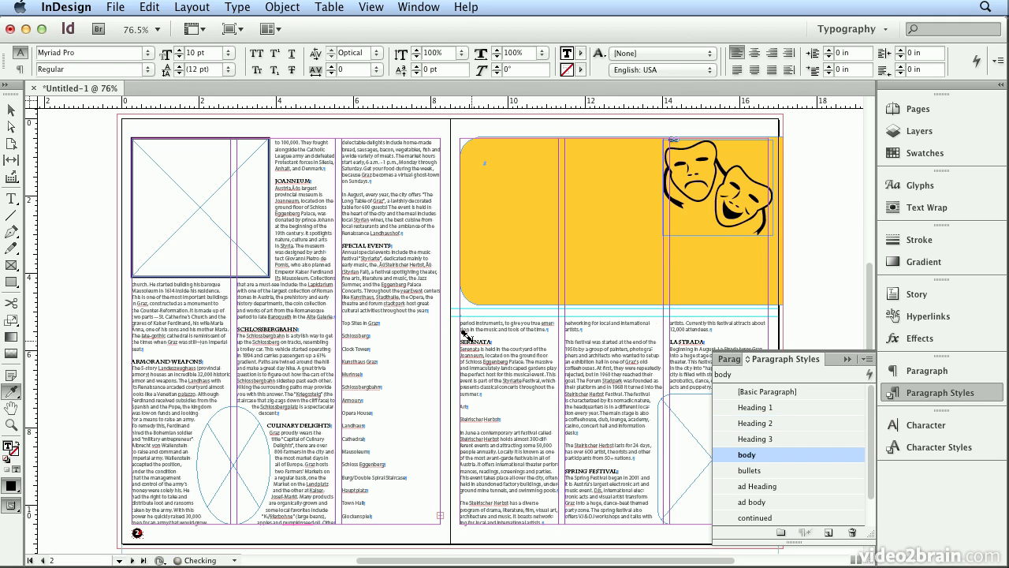
pyautogui.click(464, 418)
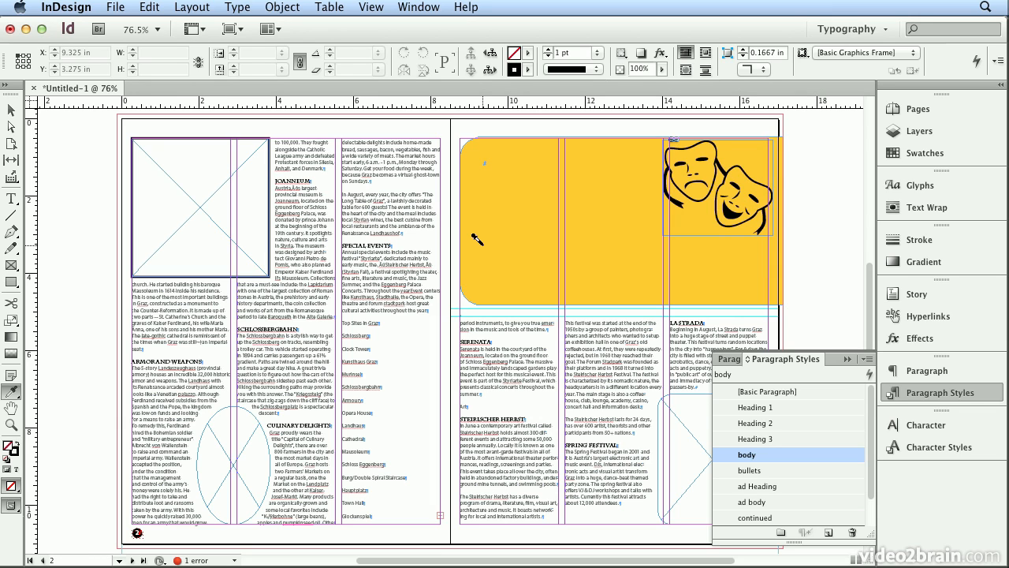
# Apply the bullets paragraph style to the whole list of sites below Top Sites in Graz on page 2, from Schlossberg to Franciscan Church
pyautogui.click(16, 202)
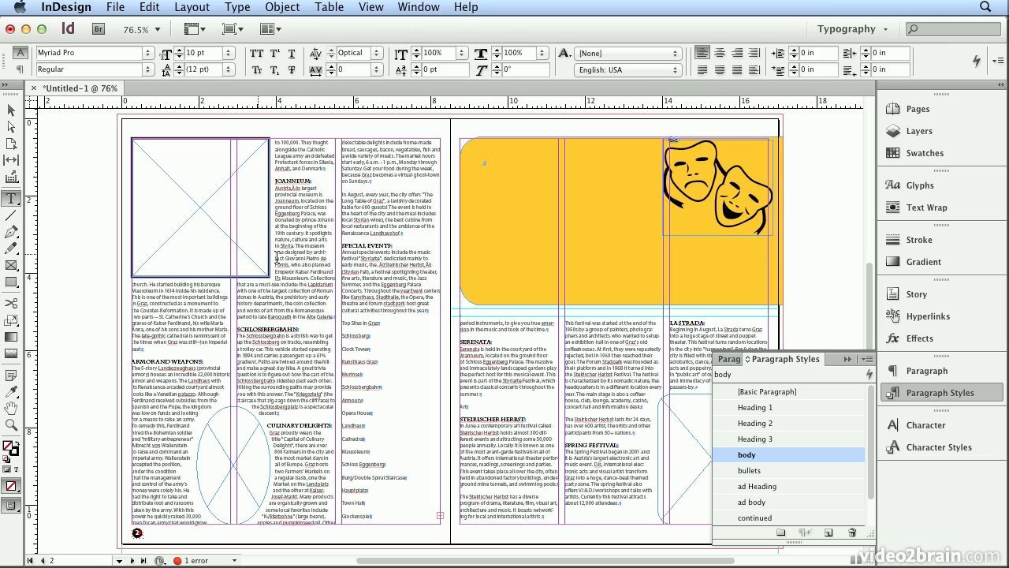
pyautogui.moveTo(346, 335); pyautogui.dragTo(396, 517)
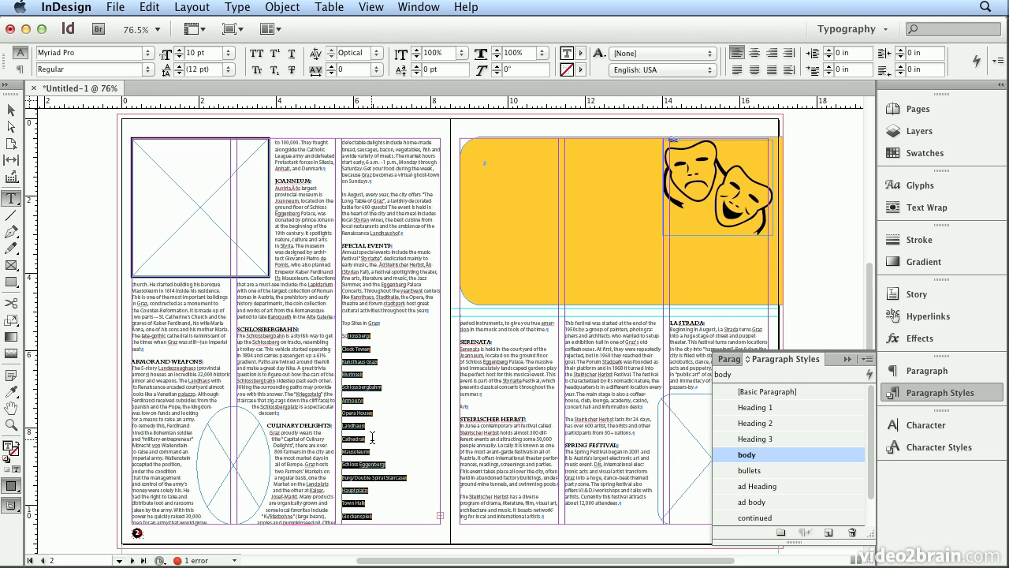
pyautogui.click(751, 470)
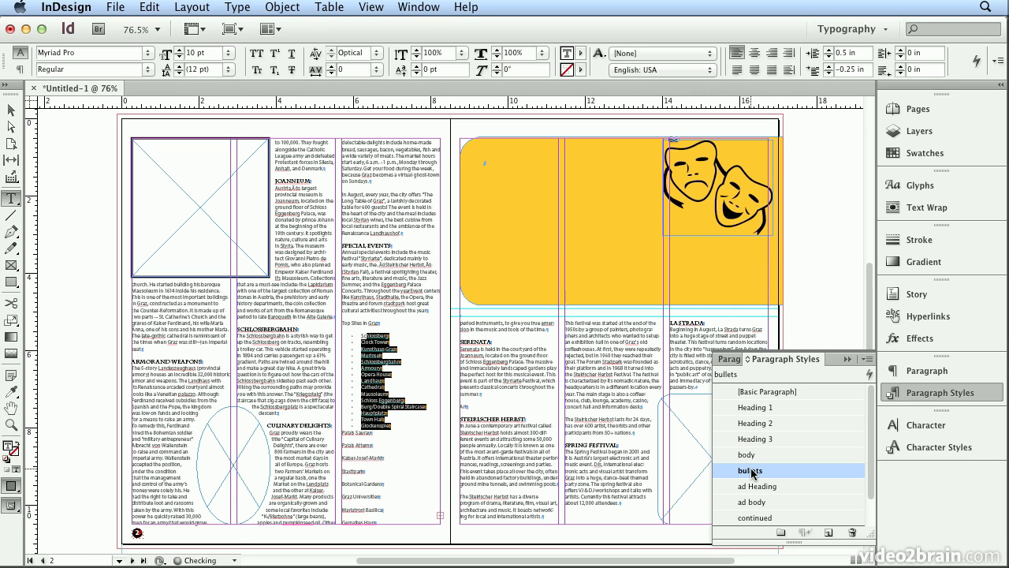
pyautogui.moveTo(359, 433); pyautogui.dragTo(377, 521)
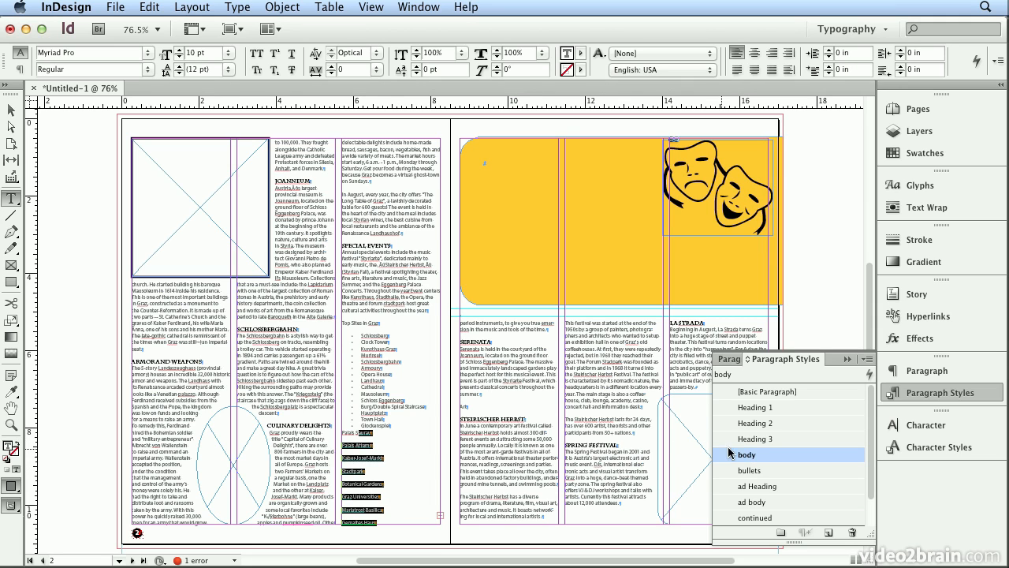
pyautogui.click(762, 473)
pyautogui.moveTo(359, 483); pyautogui.dragTo(383, 511)
pyautogui.click(769, 470)
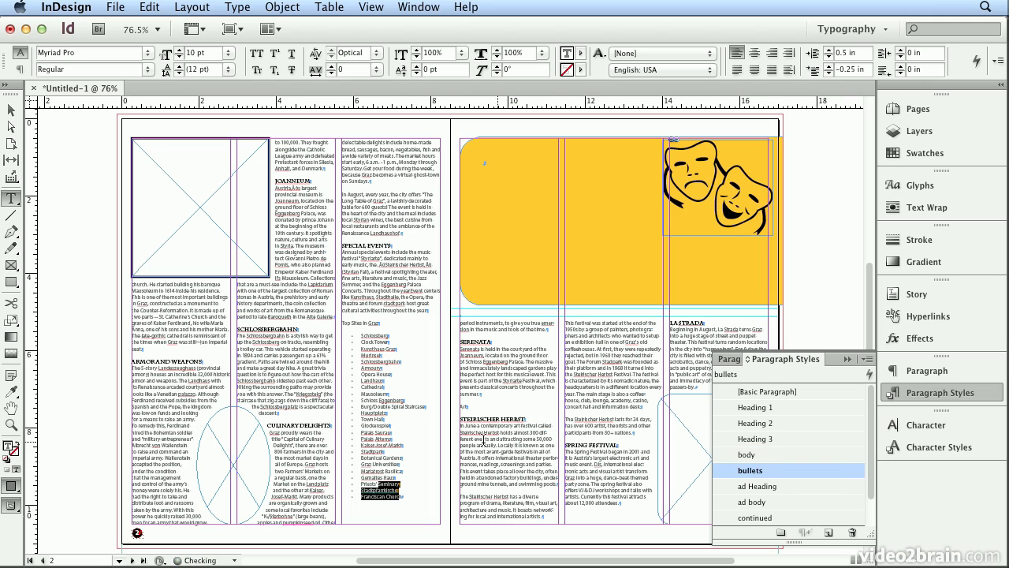
# Apply the Heading 1 paragraph style to the Top Sites in Graz line on page 2 and the Art line on page 3
pyautogui.click(369, 323)
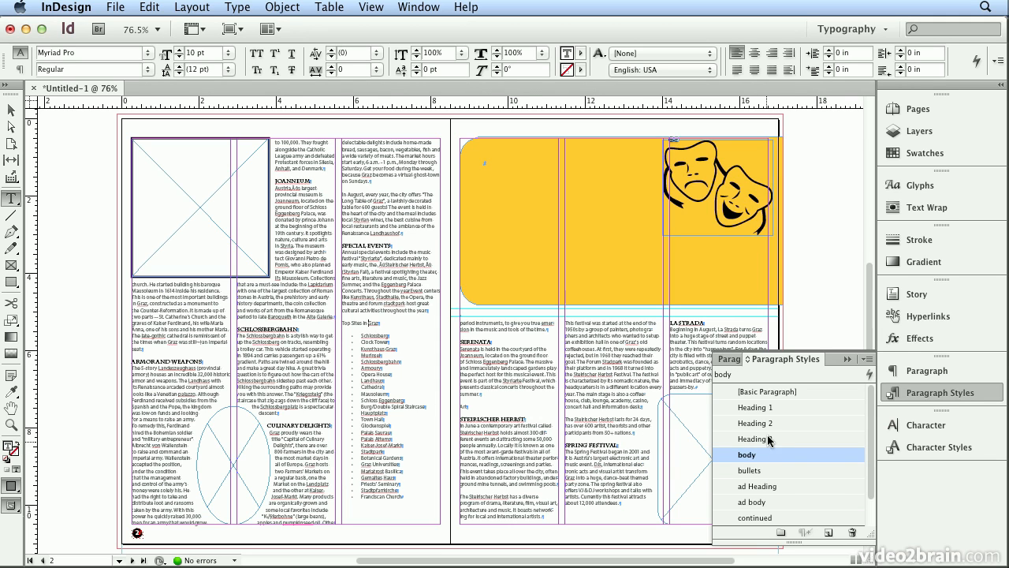
pyautogui.click(763, 411)
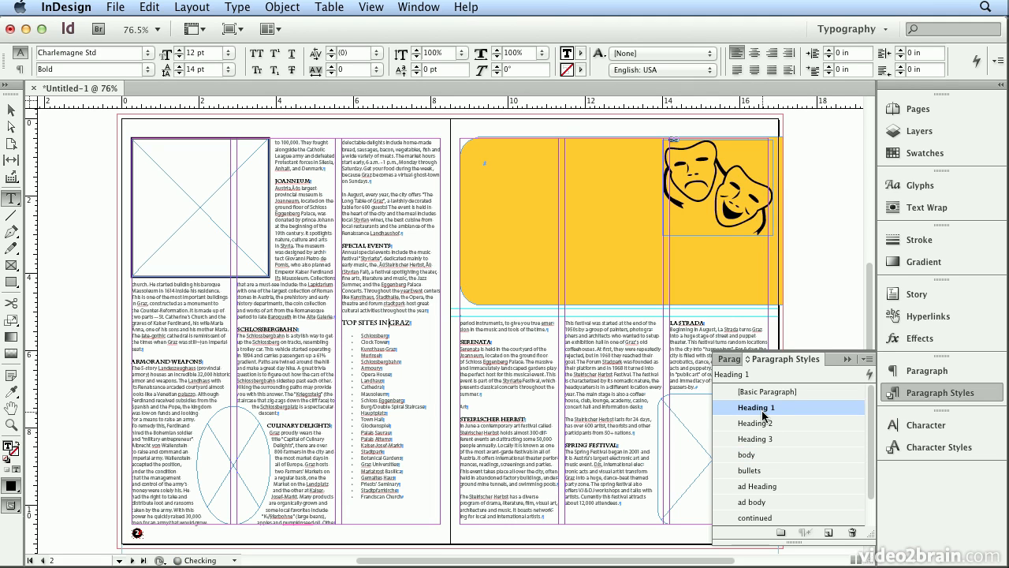
pyautogui.click(518, 406)
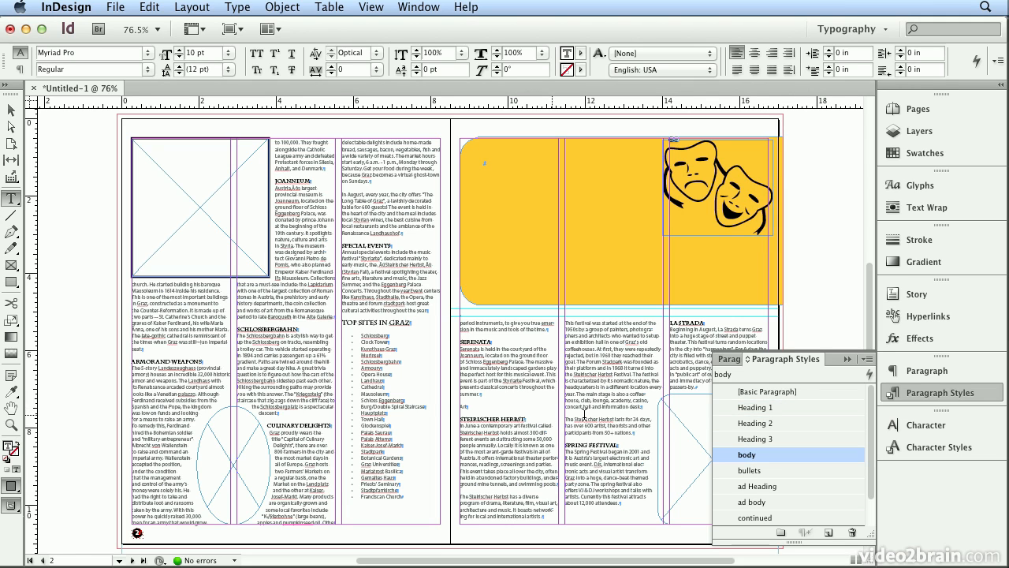
pyautogui.click(789, 410)
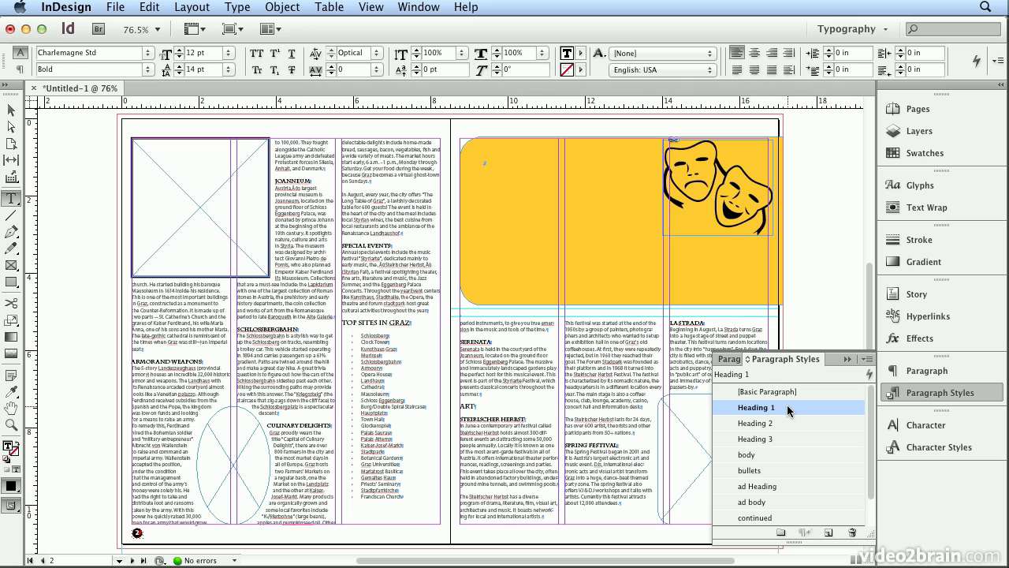
pyautogui.click(11, 109)
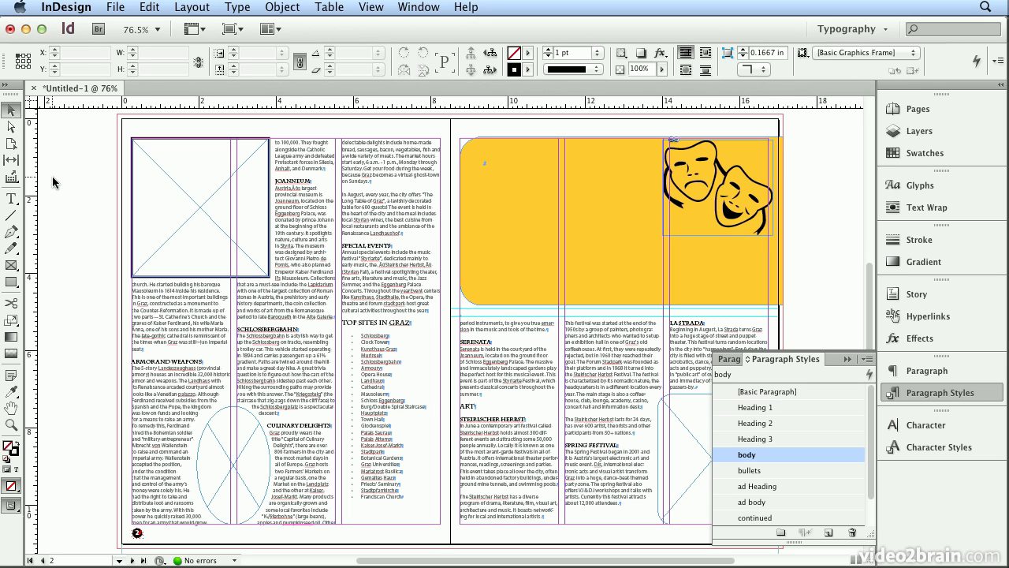
pyautogui.click(895, 389)
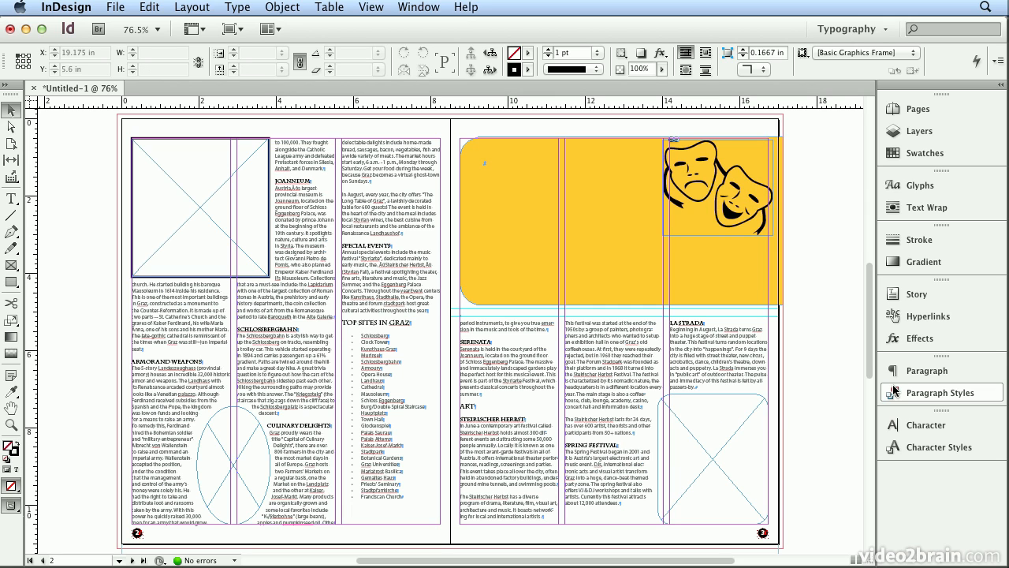
# Load birdcage.psd, elevator.psd and graz.tif together from the Chapter_02 images folder for placing
pyautogui.press('super+d')
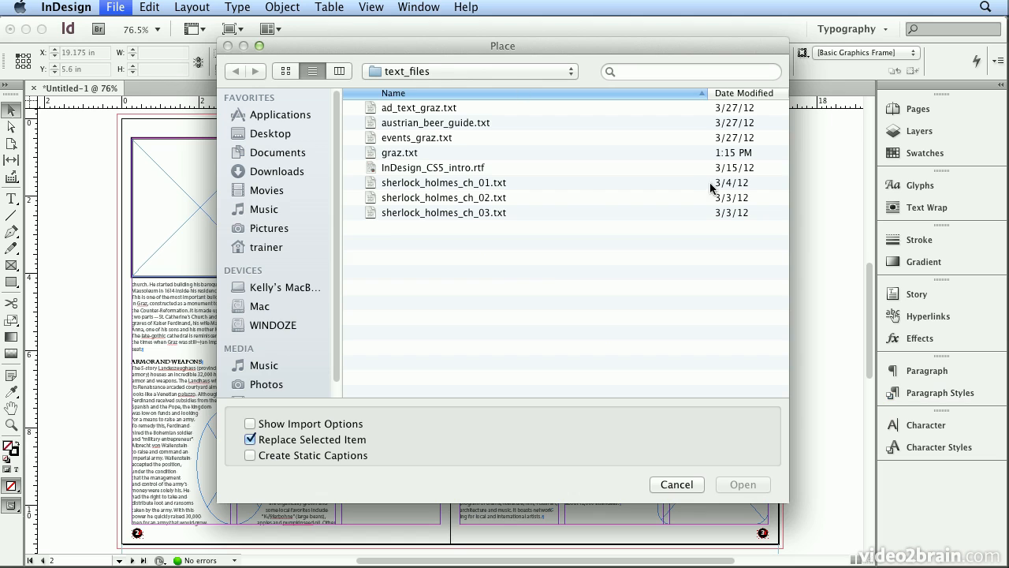
pyautogui.click(436, 71)
pyautogui.click(438, 91)
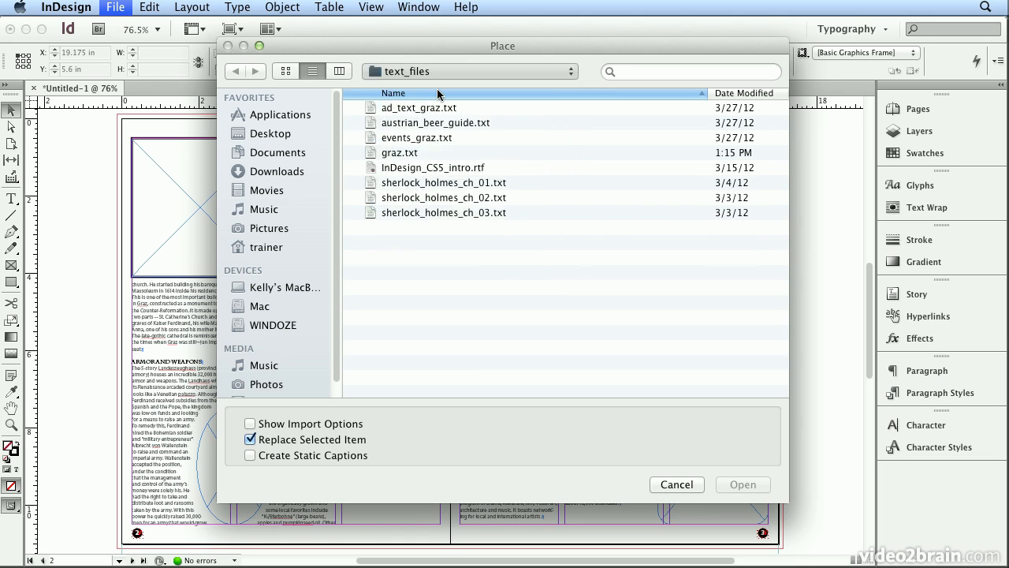
pyautogui.doubleClick(427, 121)
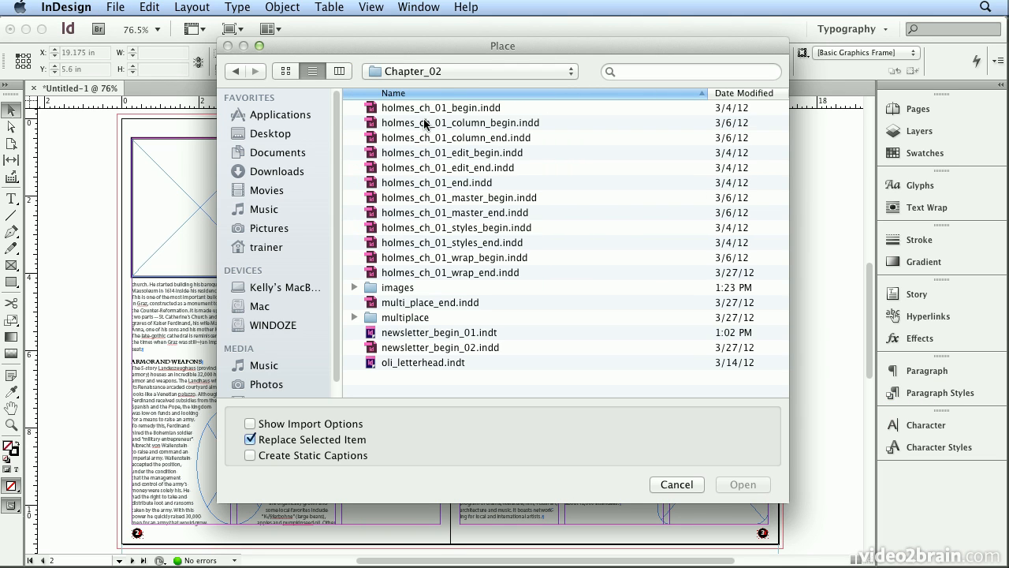
pyautogui.doubleClick(425, 287)
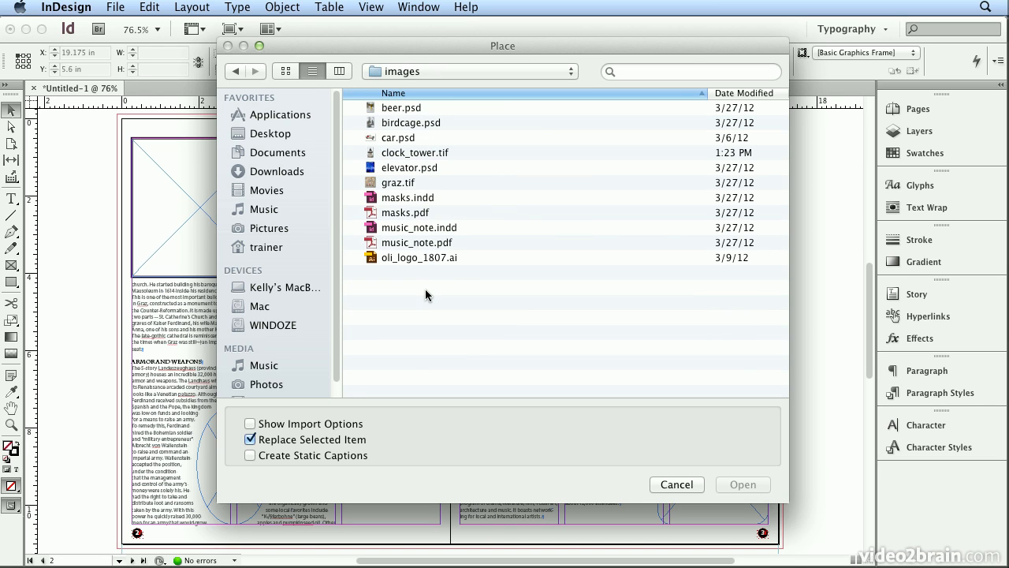
pyautogui.click(413, 169)
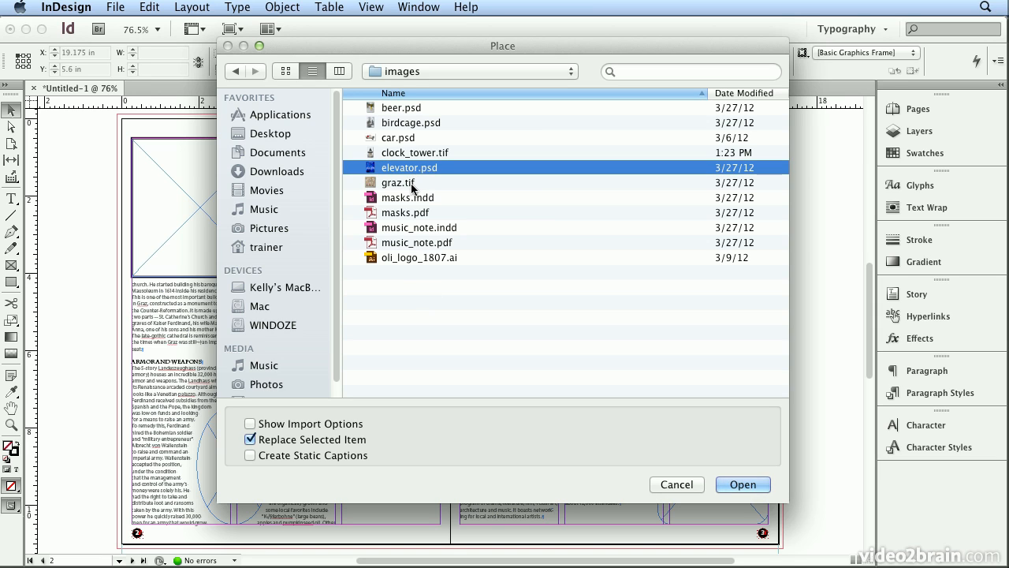
pyautogui.keyDown('shift'); pyautogui.click(413, 184); pyautogui.keyUp('shift')
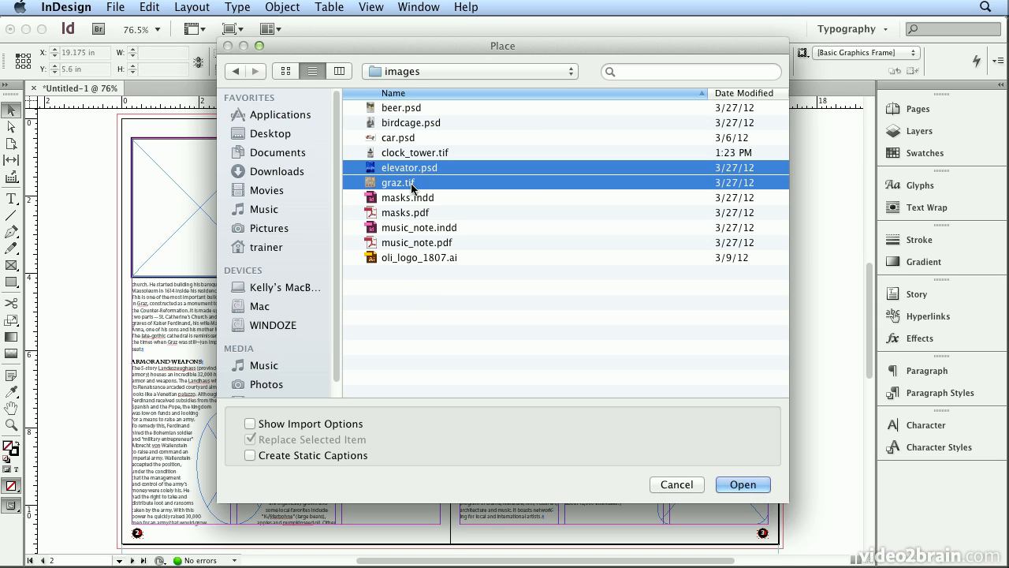
pyautogui.keyDown('super'); pyautogui.click(405, 127); pyautogui.keyUp('super')
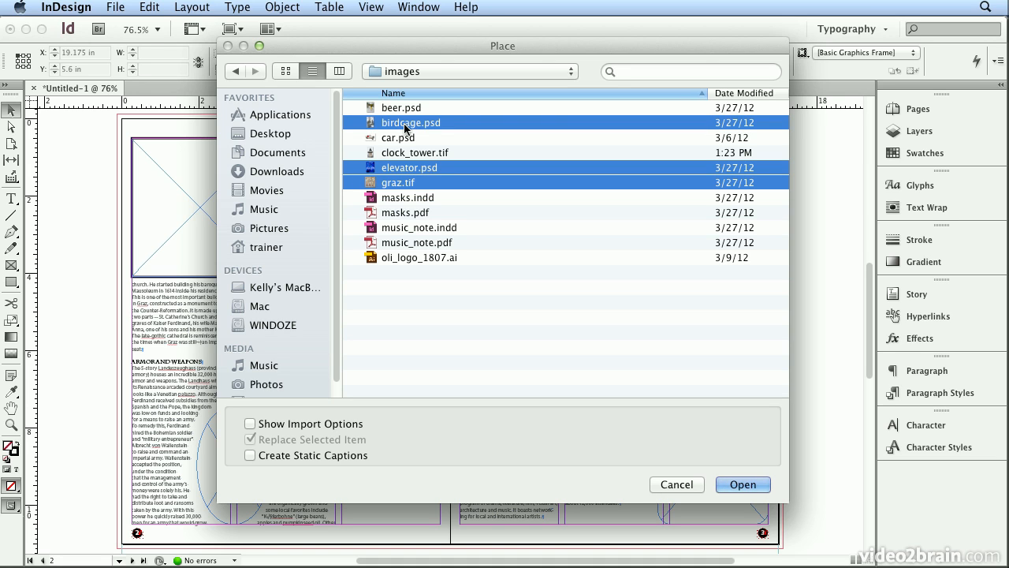
pyautogui.click(741, 487)
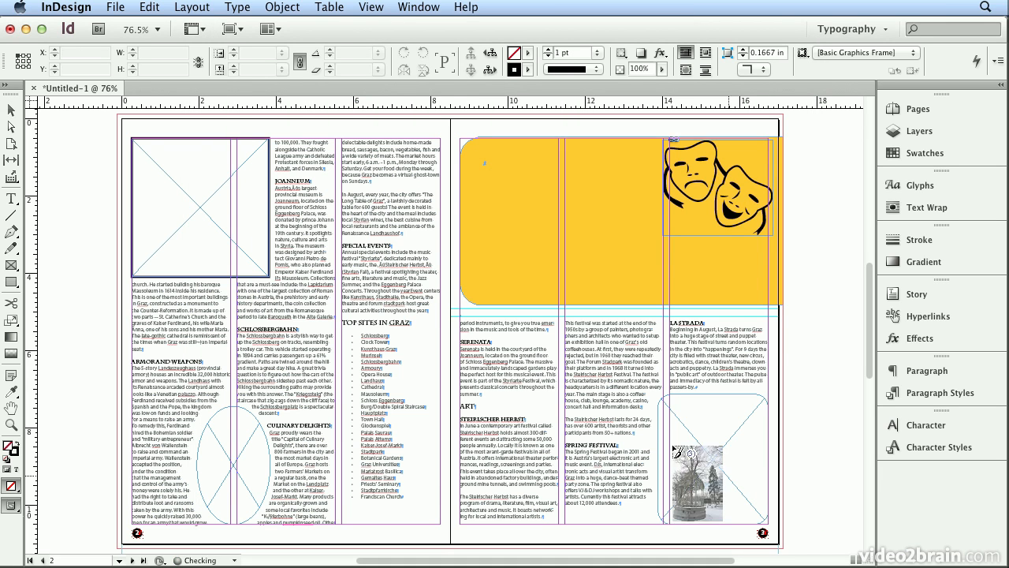
# Place the birdcage image in page 2's oval frame, the elevator image in page 3's rounded frame and the graz image in page 2's square frame
pyautogui.click(231, 417)
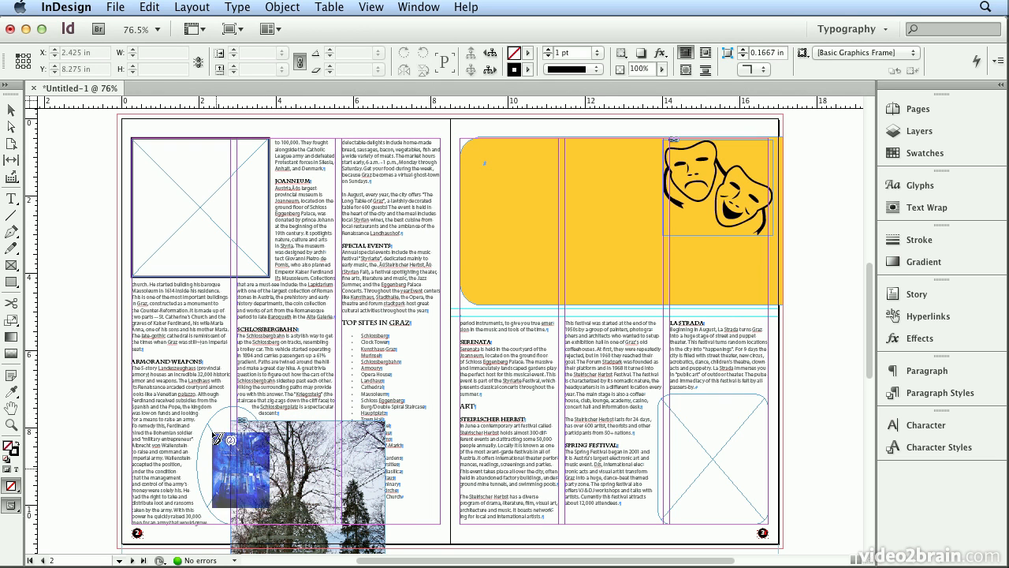
pyautogui.click(150, 7)
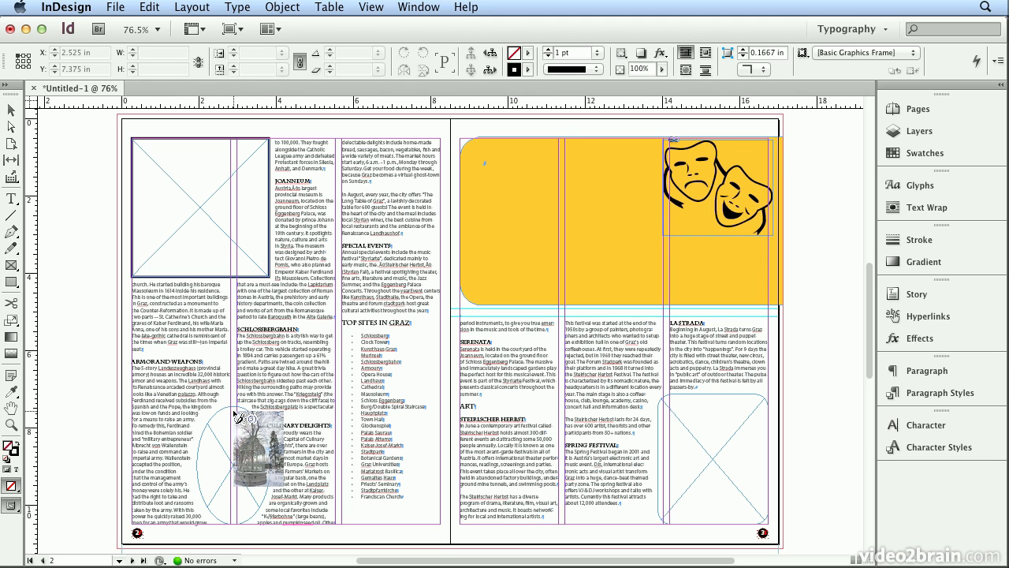
pyautogui.click(236, 416)
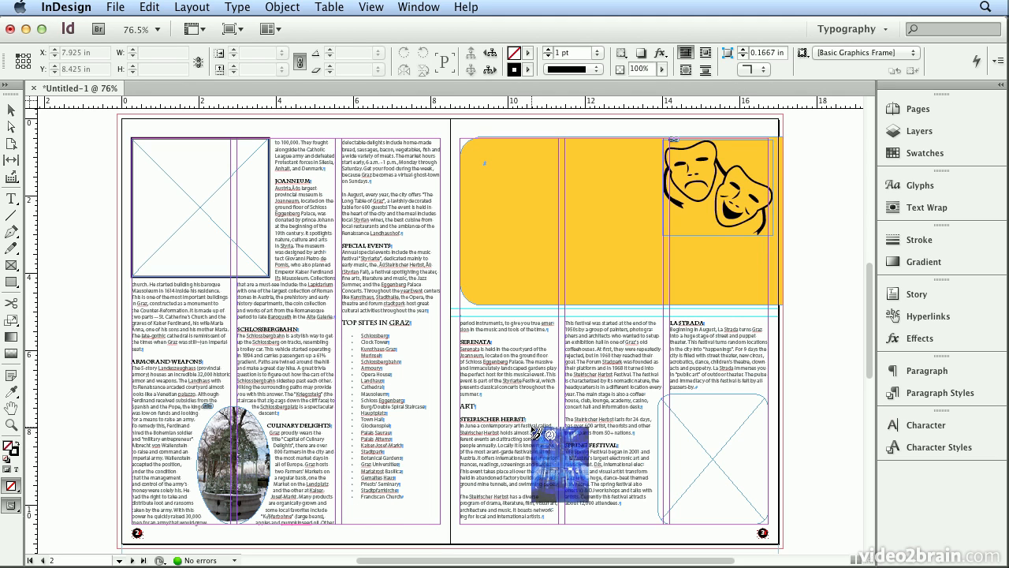
pyautogui.click(670, 403)
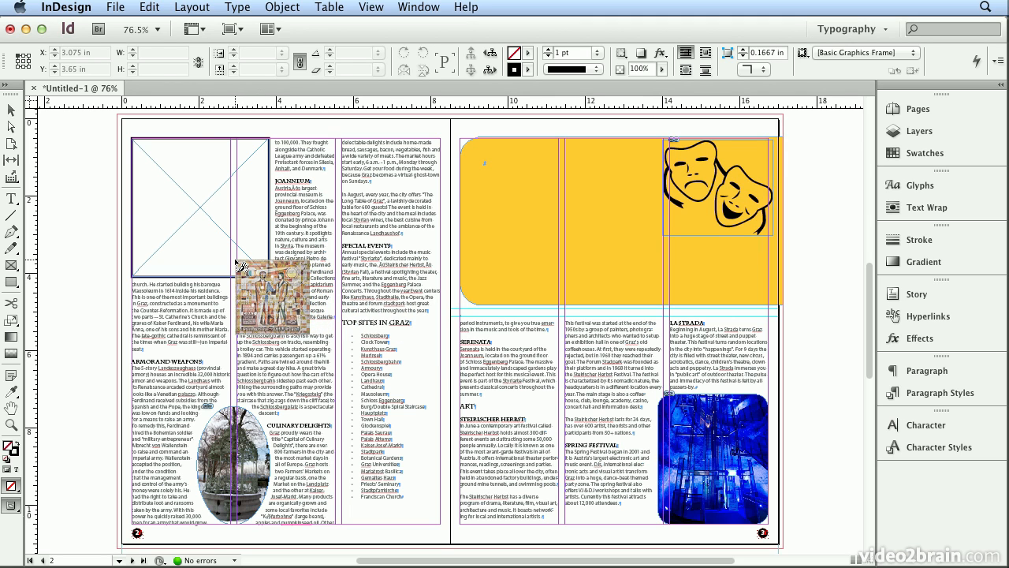
pyautogui.click(236, 264)
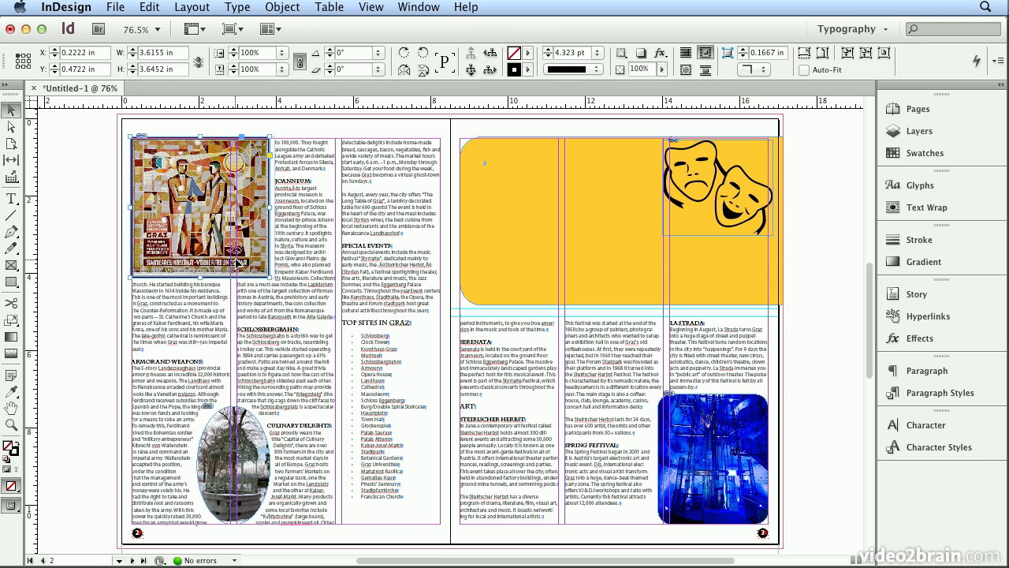
pyautogui.click(102, 241)
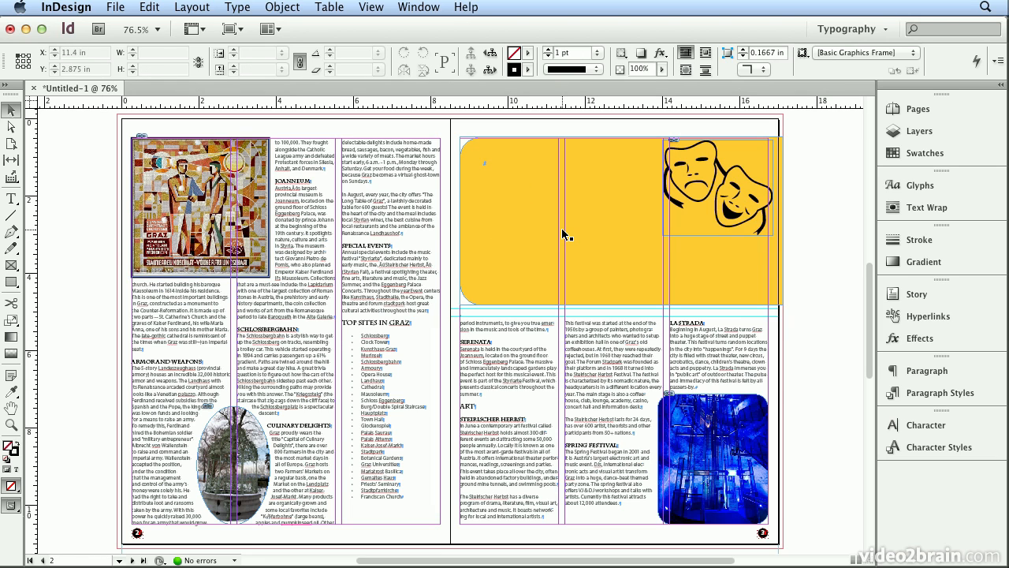
# Go to page 1 and check the yellow box below the third text column
pyautogui.click(915, 108)
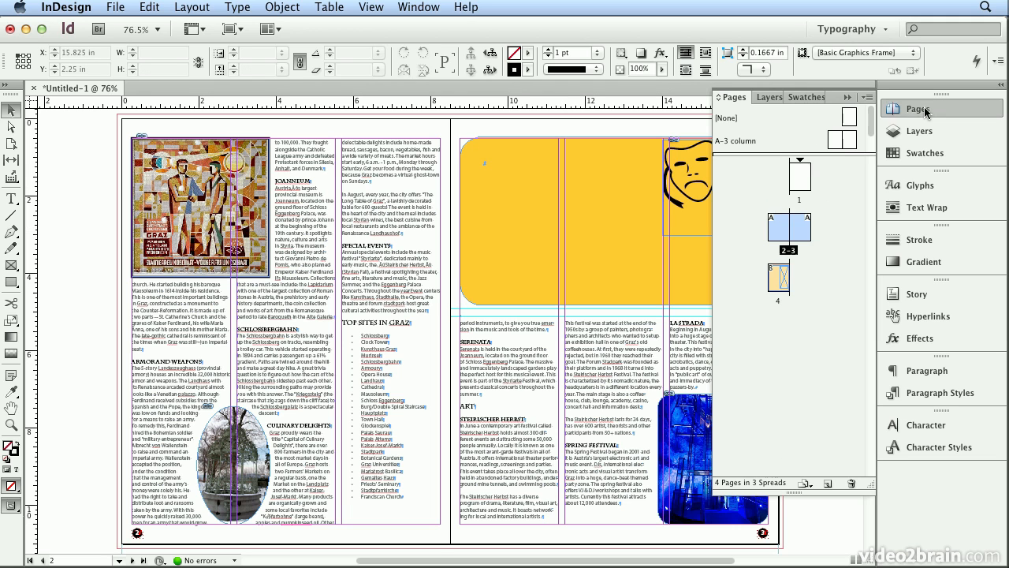
pyautogui.doubleClick(790, 184)
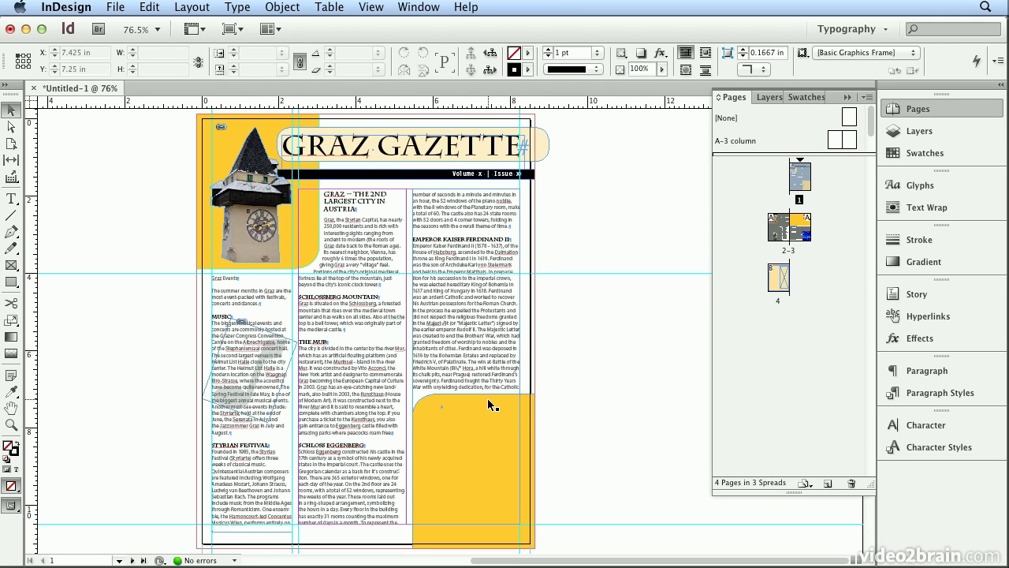
pyautogui.click(489, 404)
pyautogui.click(528, 426)
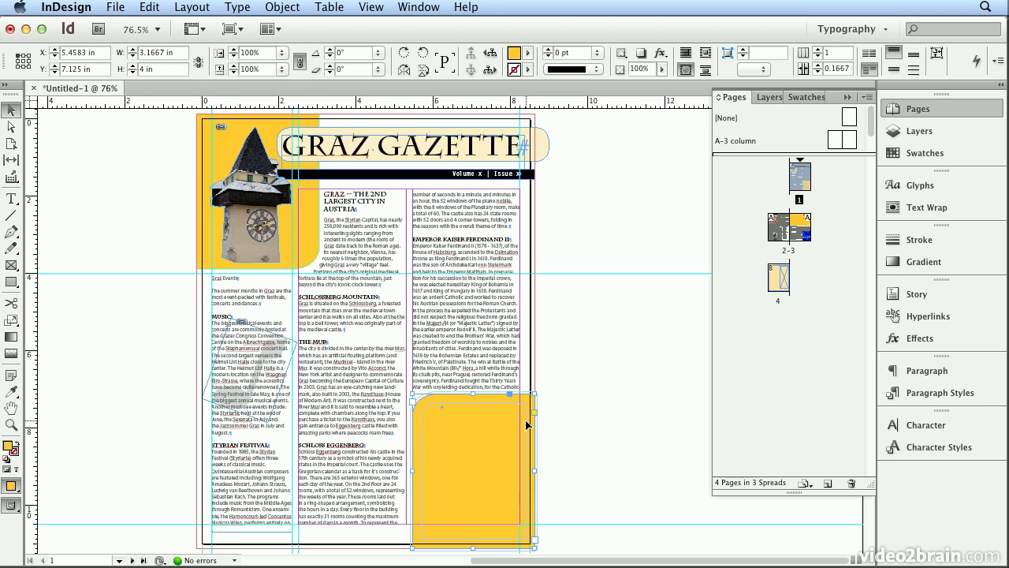
pyautogui.click(602, 422)
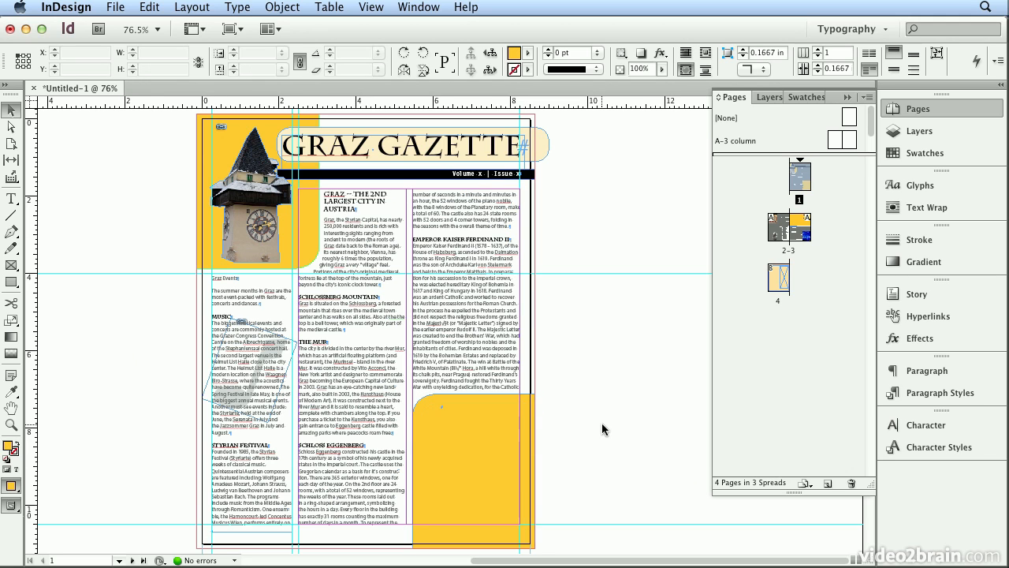